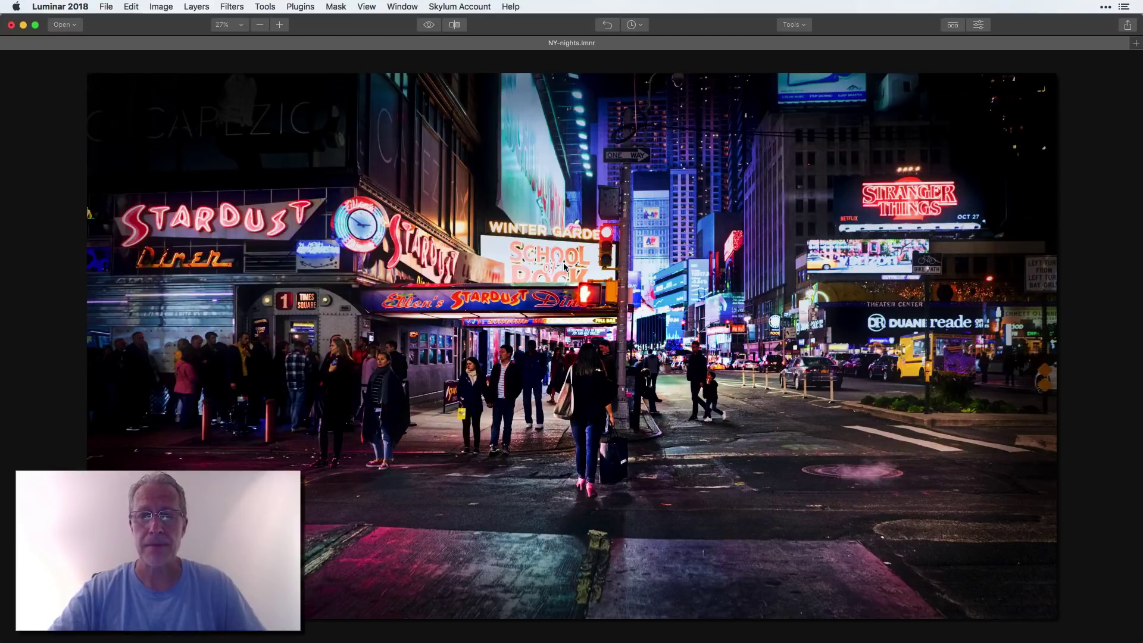
Step: View the unedited original, then return to the edit with the layers and Develop settings showing
left_click(428, 27)
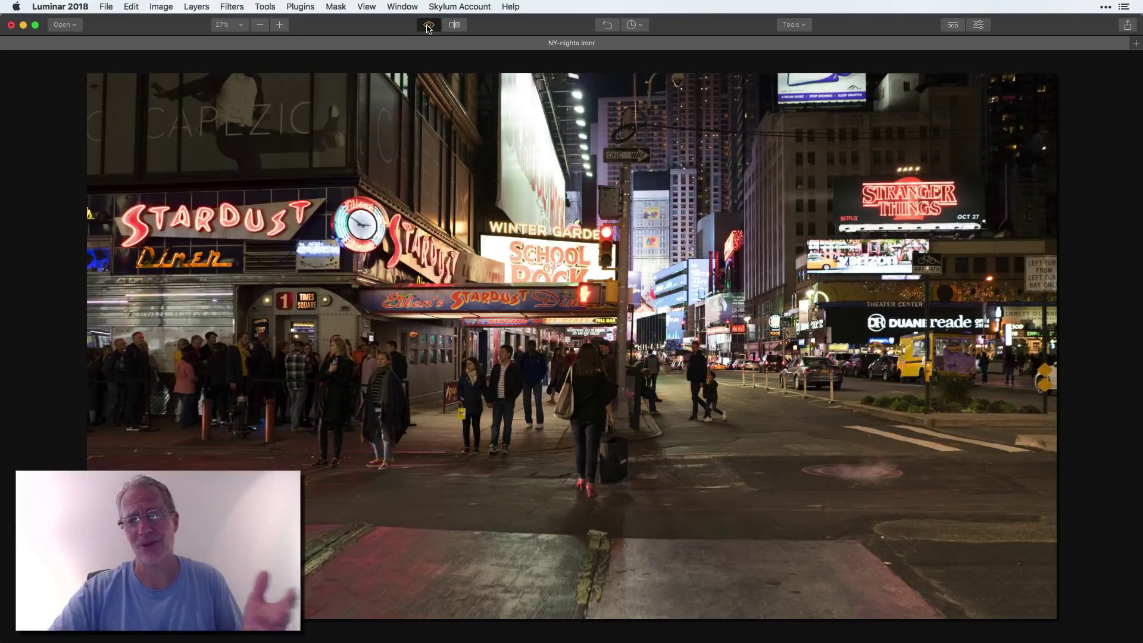
left_click(427, 26)
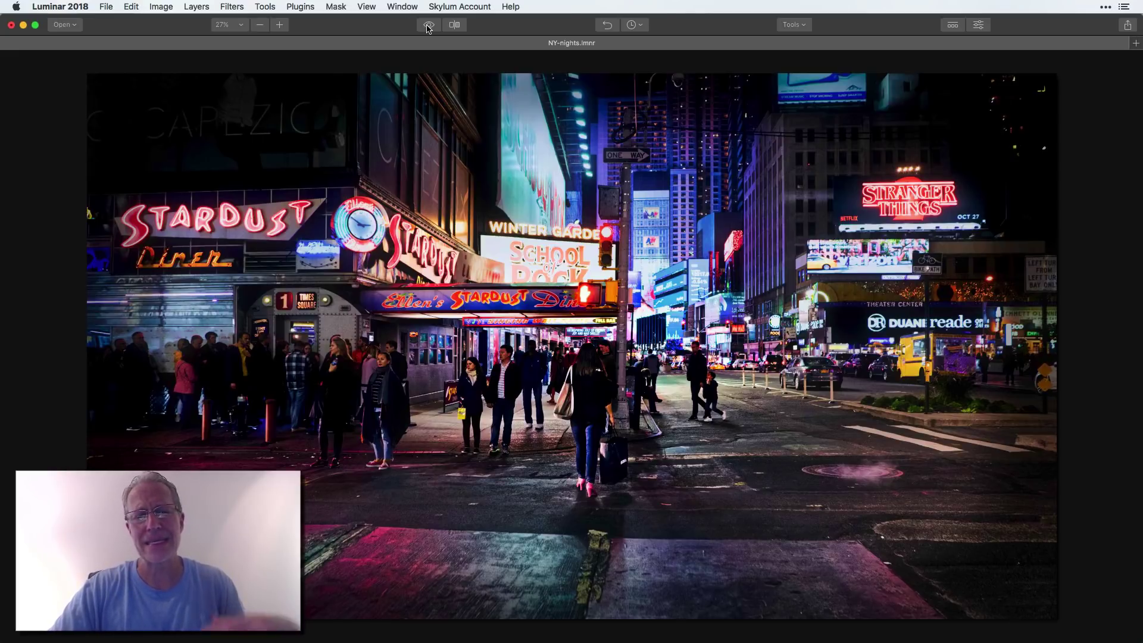
left_click(428, 25)
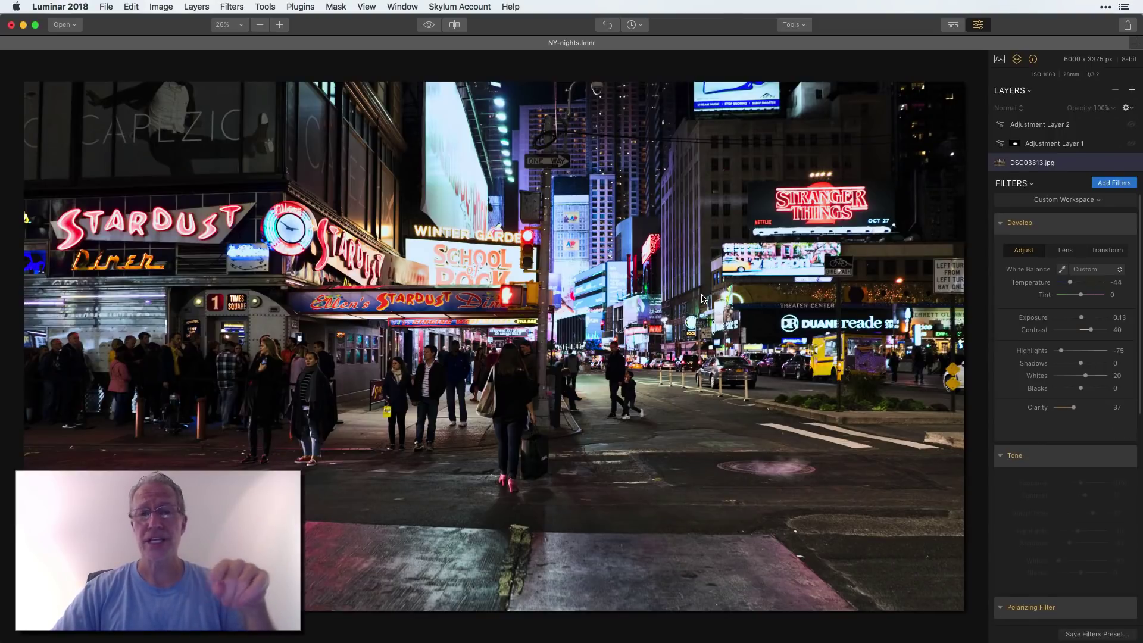
left_click(428, 27)
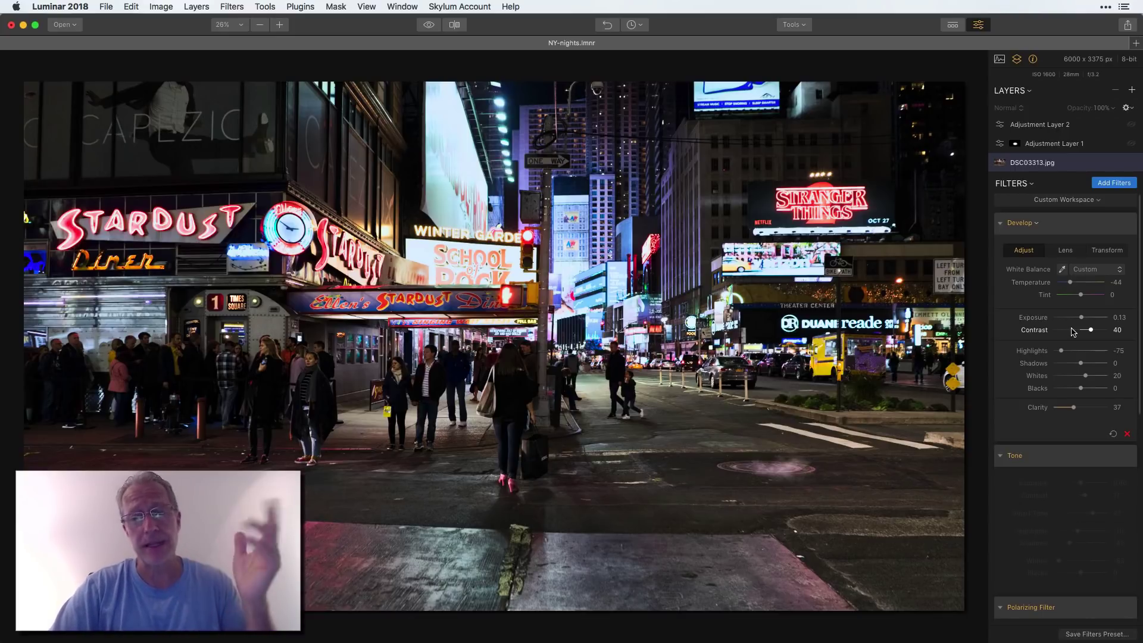
scroll(1073, 362, "down", 3)
scroll(1073, 362, "down", 2)
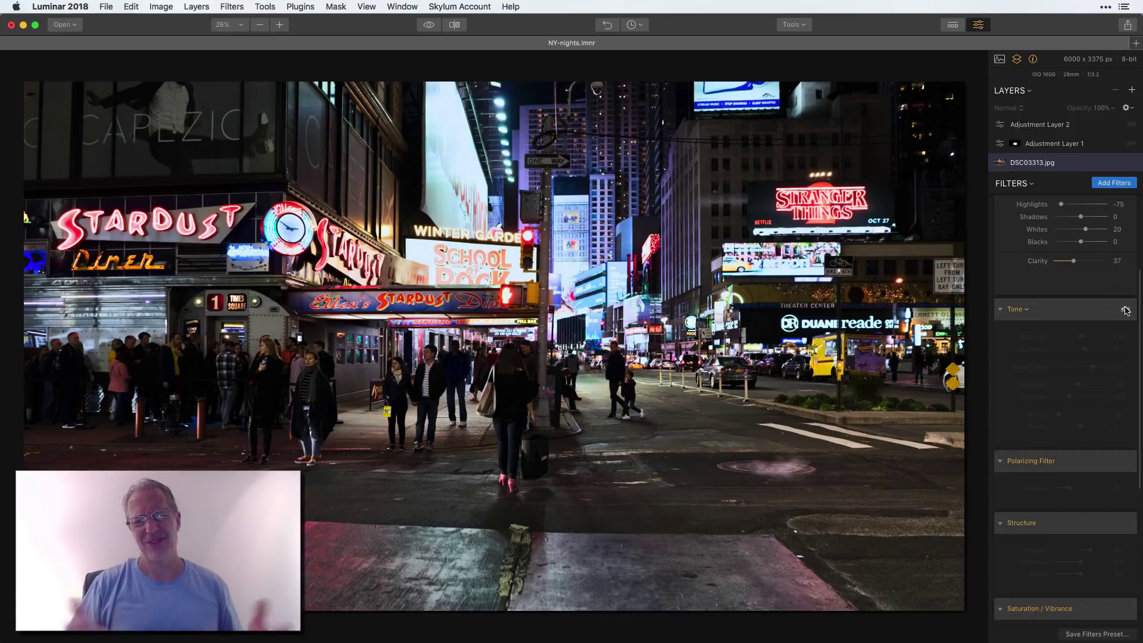
scroll(1125, 310, "down", 2)
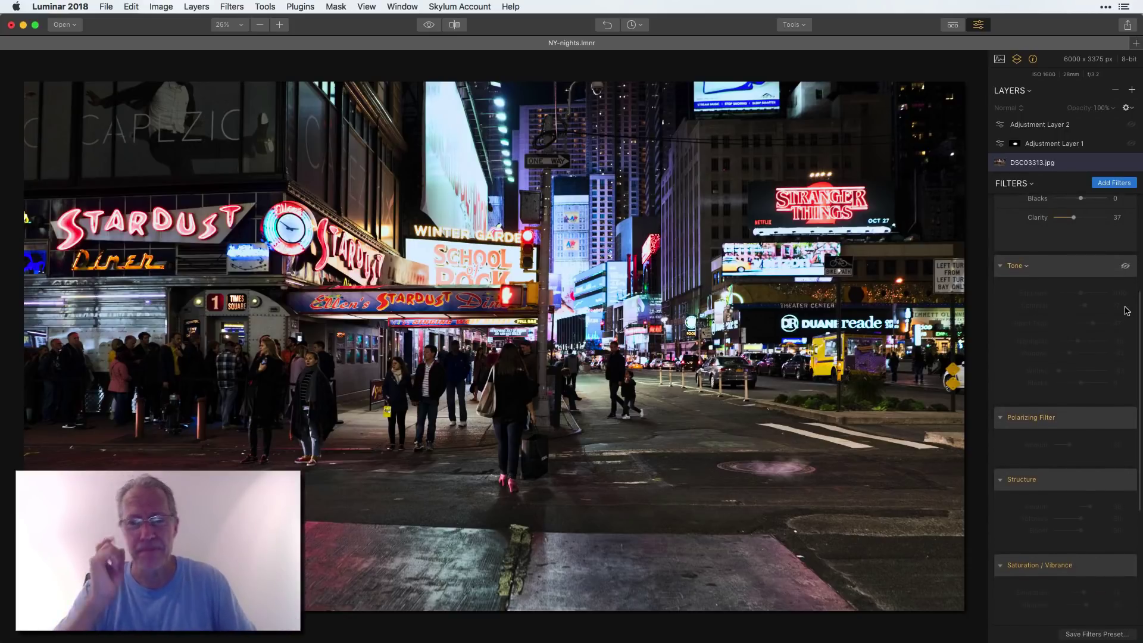
Step: Enable the Tone filter (Smart Tone 47, Shadows -42, Whites -83) and scroll the Filters panel down
left_click(1125, 268)
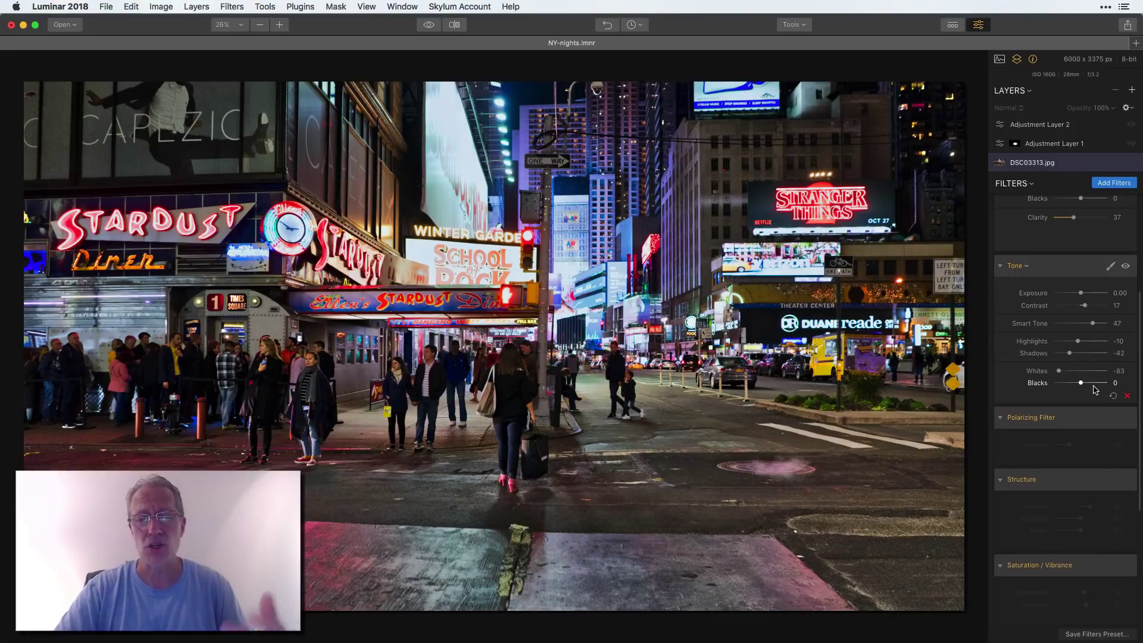
scroll(1094, 390, "down", 5)
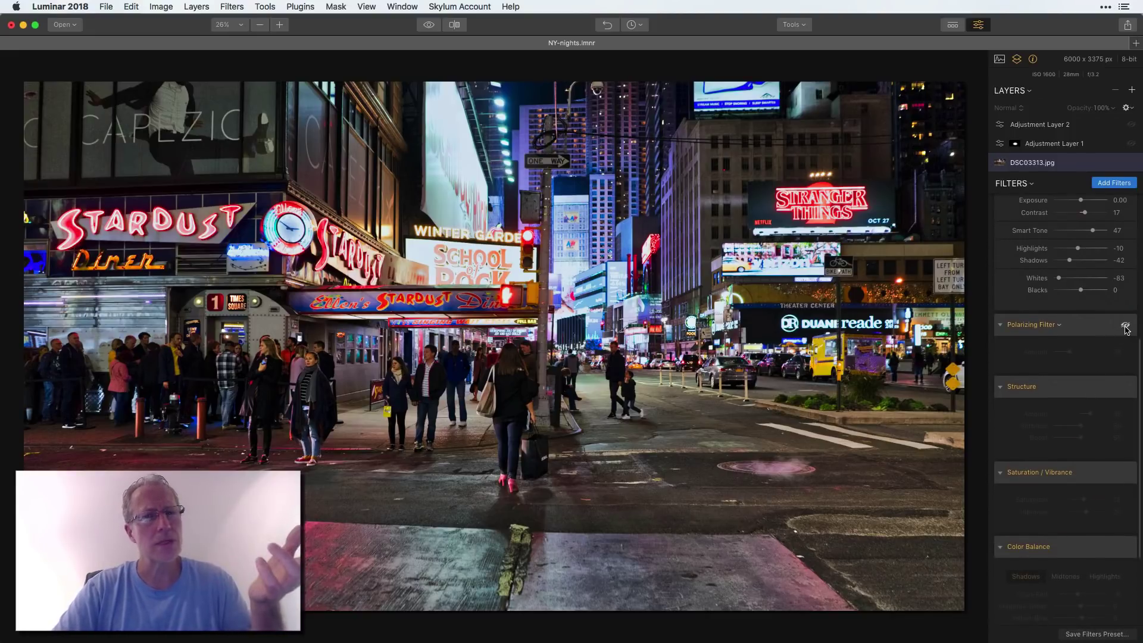
Step: Switch on the Polarizing Filter at Amount 28, toggling it off and on to compare
left_click(1126, 326)
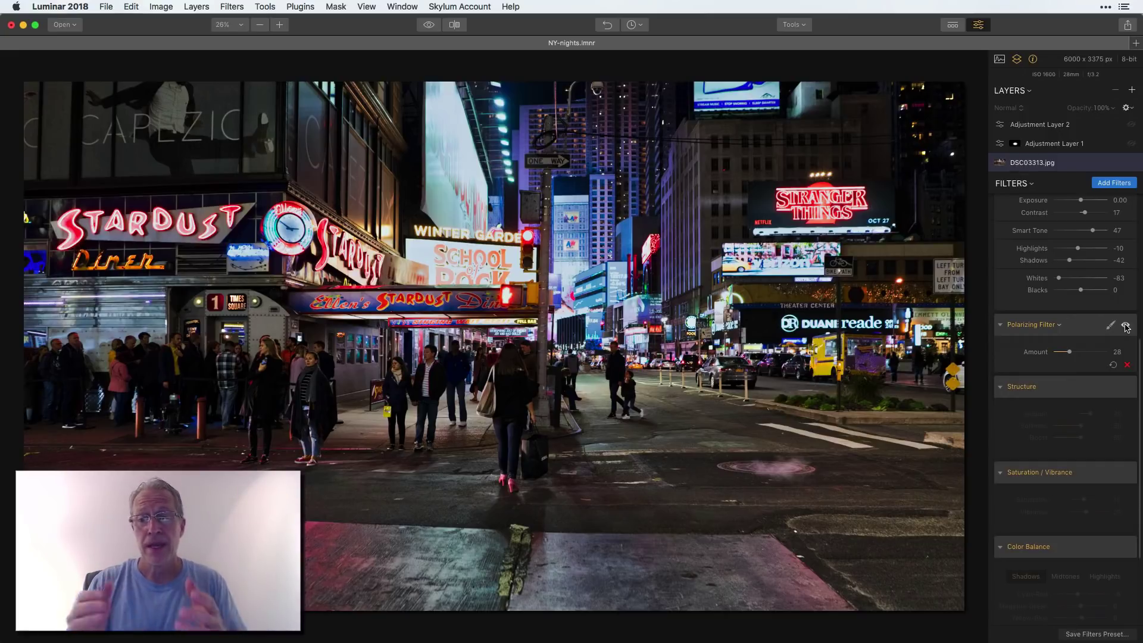
left_click(1125, 326)
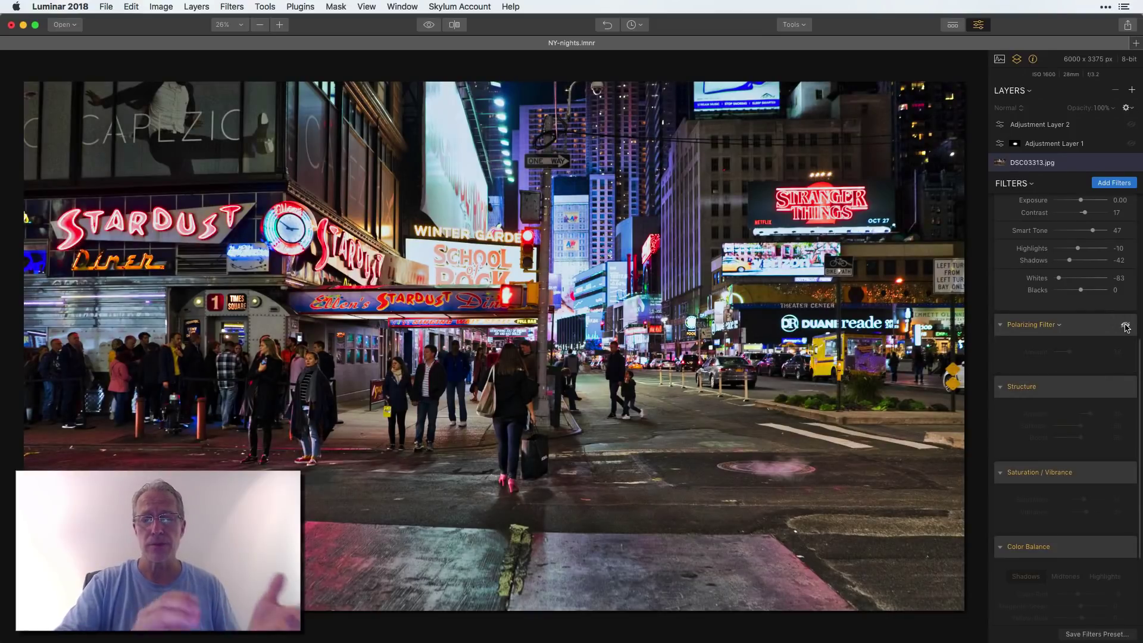
left_click(1126, 326)
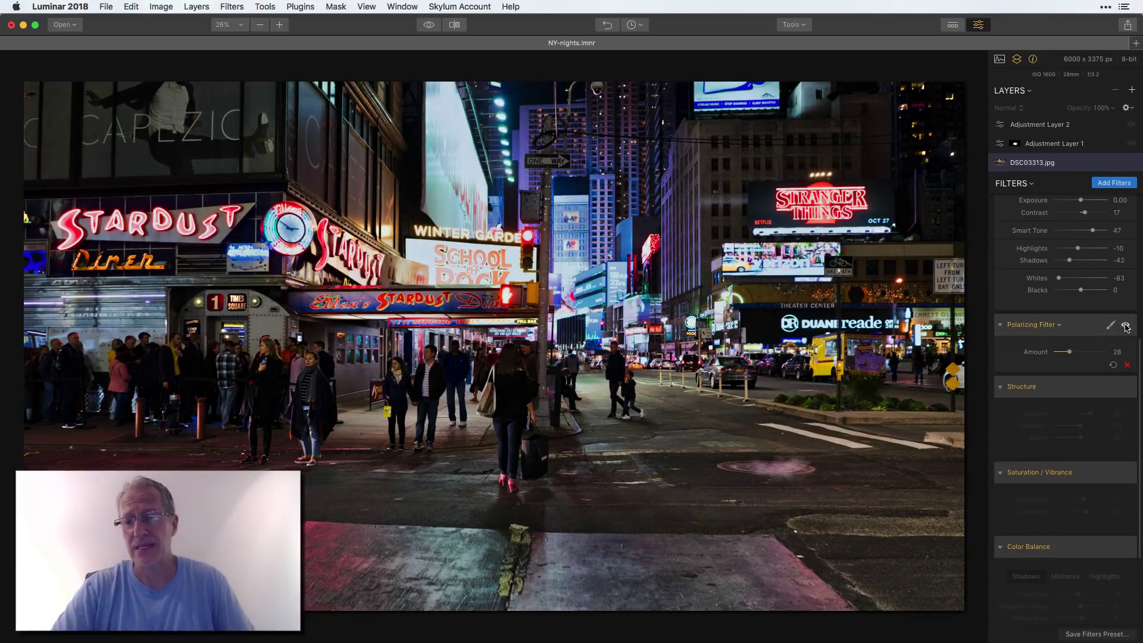
scroll(1126, 326, "down", 3)
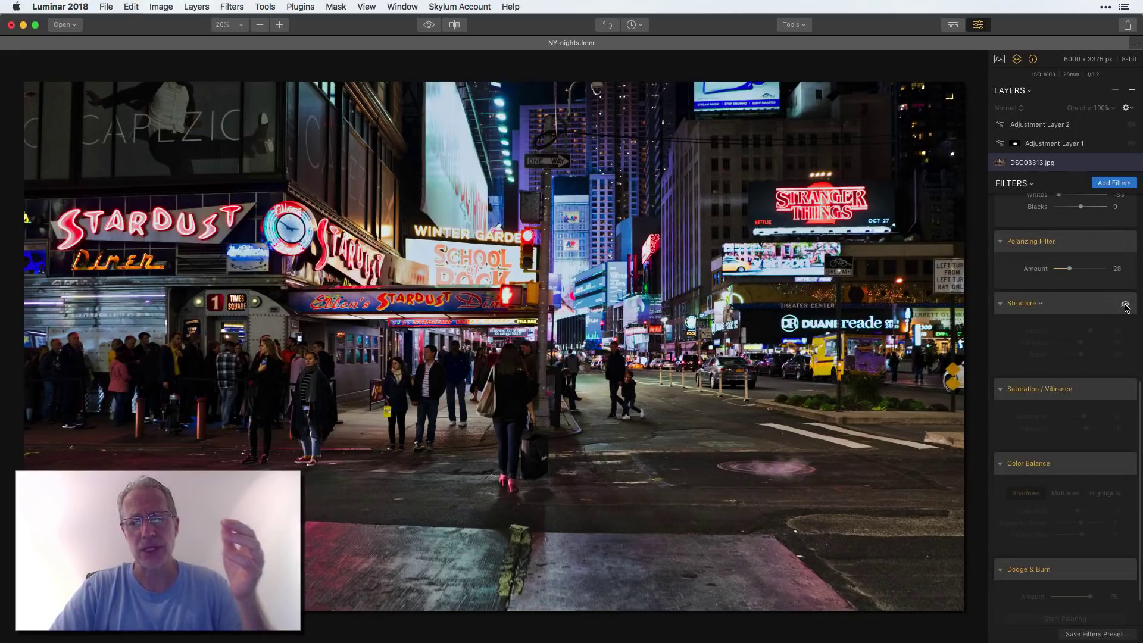
Step: Enable Structure at Amount 38 and Saturation/Vibrance at Saturation 12, Vibrance 20
left_click(1125, 305)
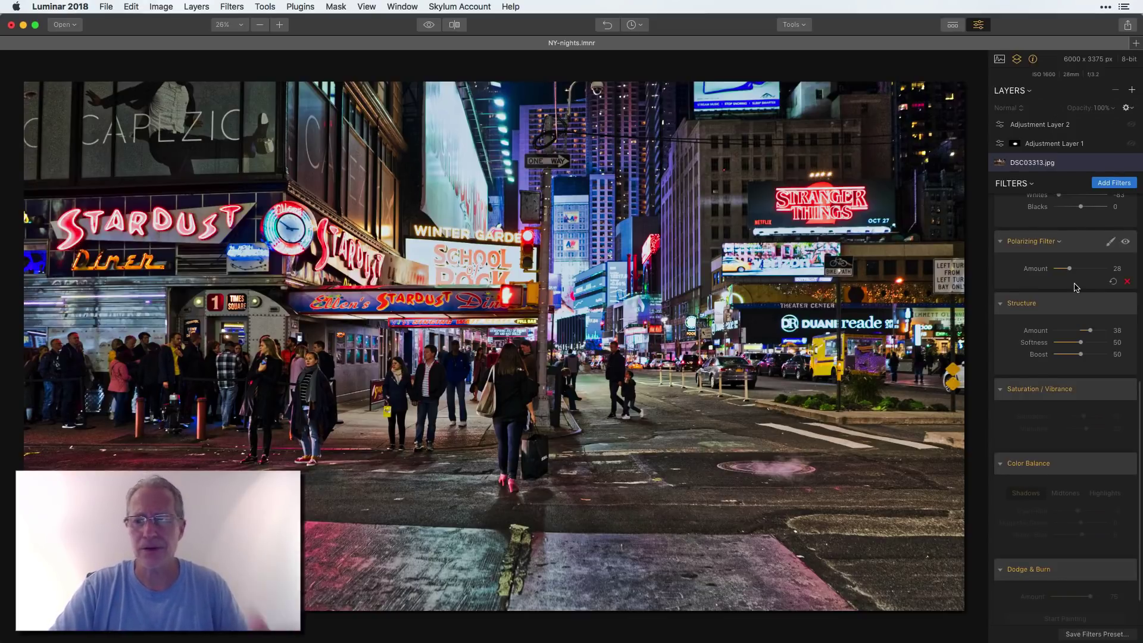
scroll(1076, 287, "down", 2)
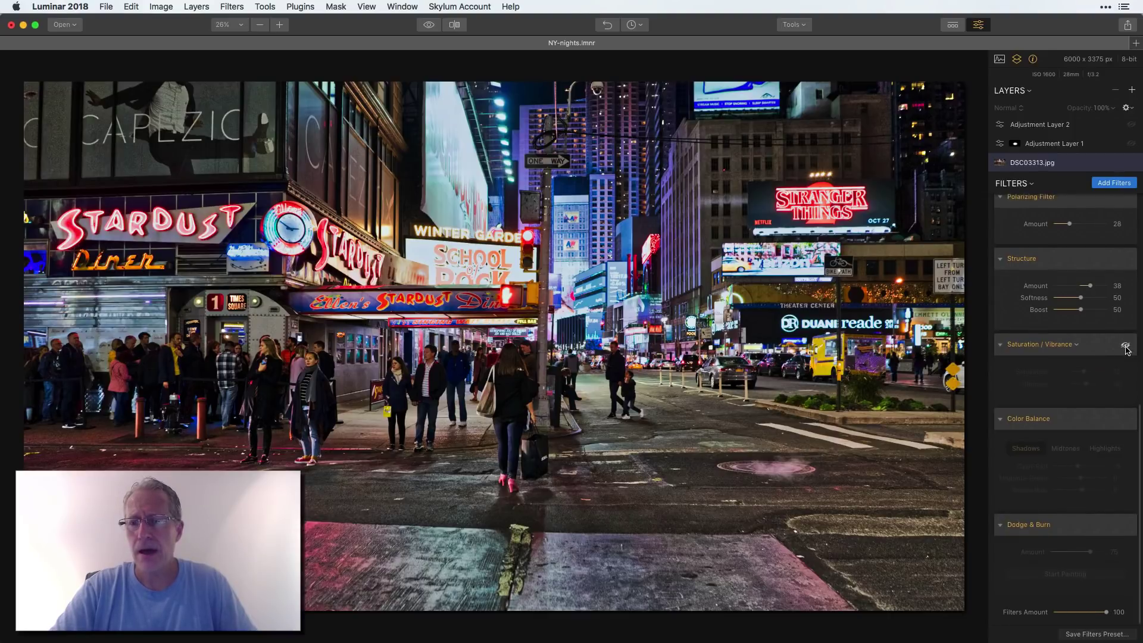
left_click(1125, 346)
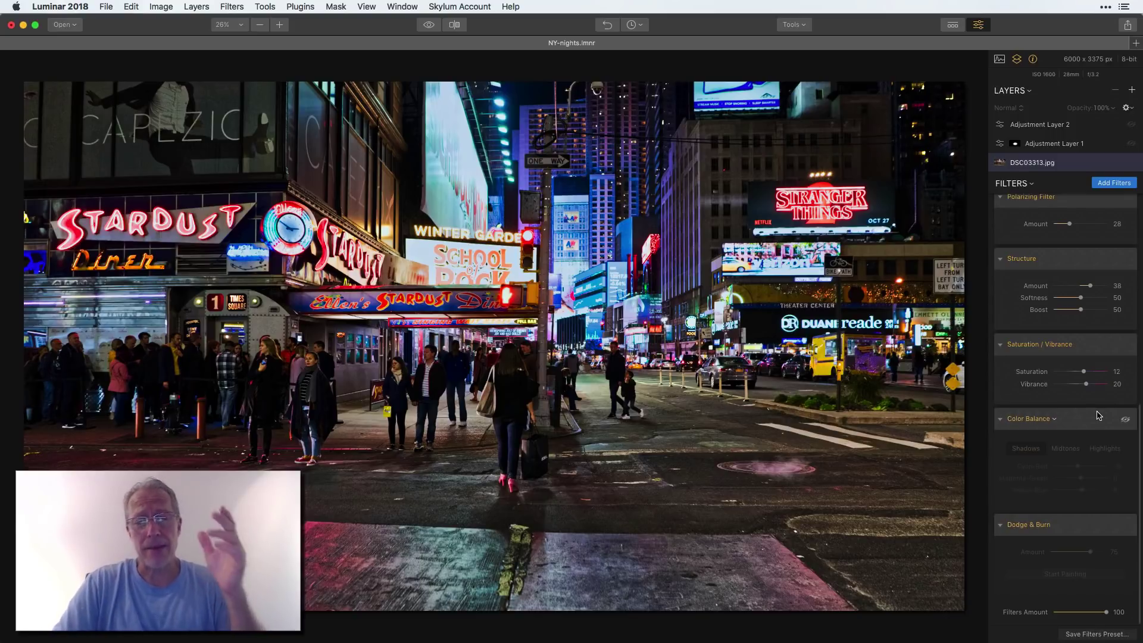
Step: Enable Color Balance, toggling it off and on against the ungraded colours
left_click(1126, 420)
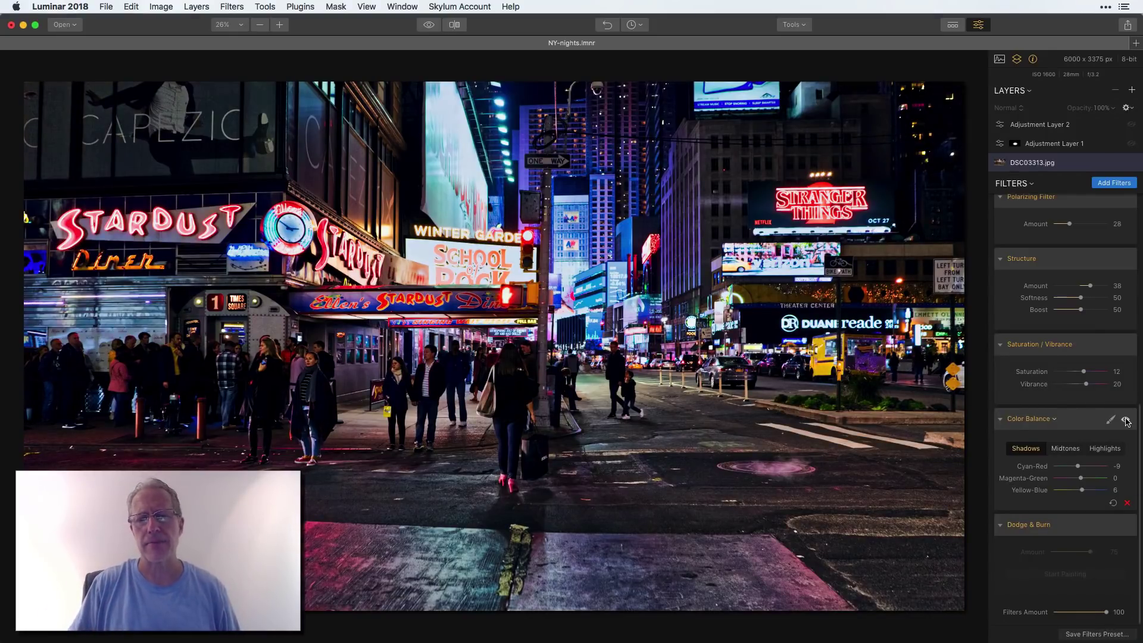
left_click(1126, 420)
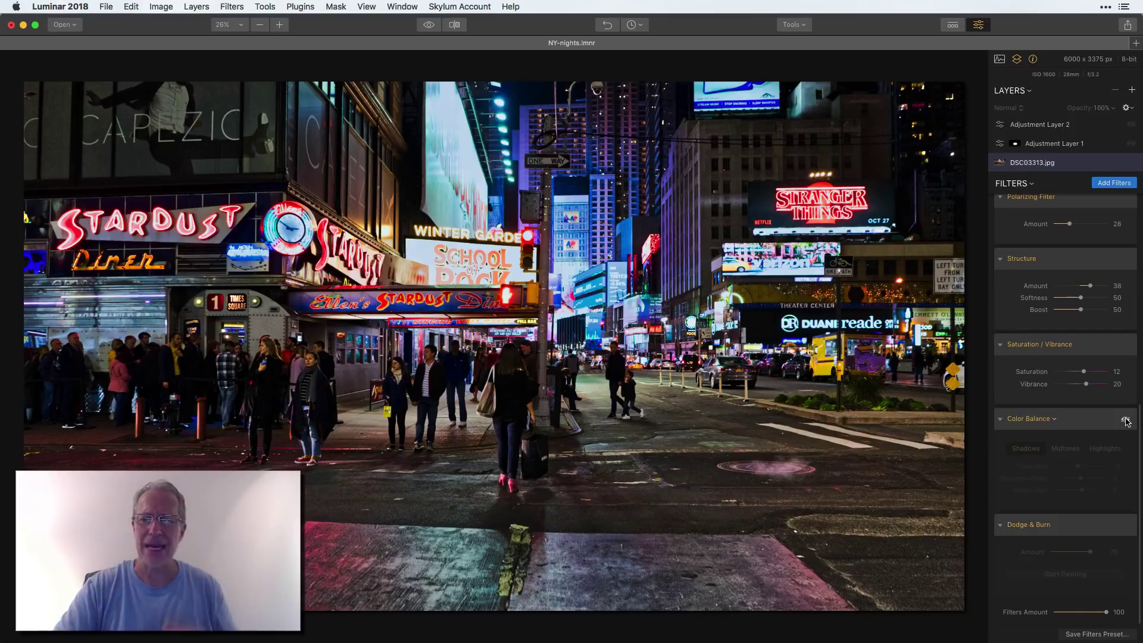
left_click(1126, 420)
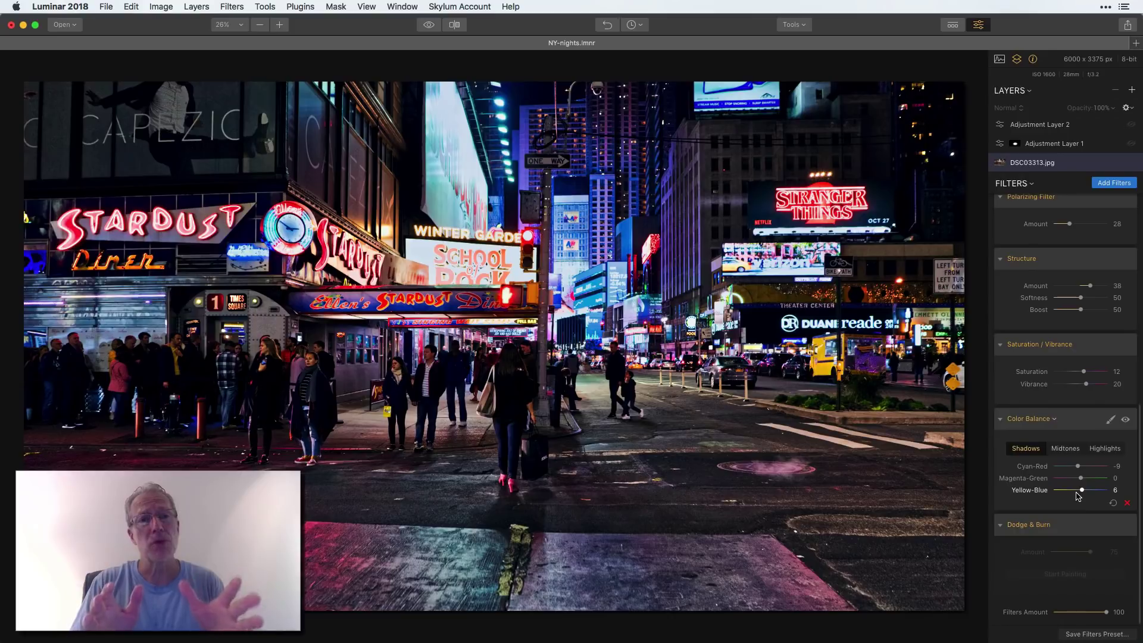
Step: Review the Midtones and Highlights tints (Cyan-Red 10, Yellow-Blue -9) with a before/after check
left_click(1070, 450)
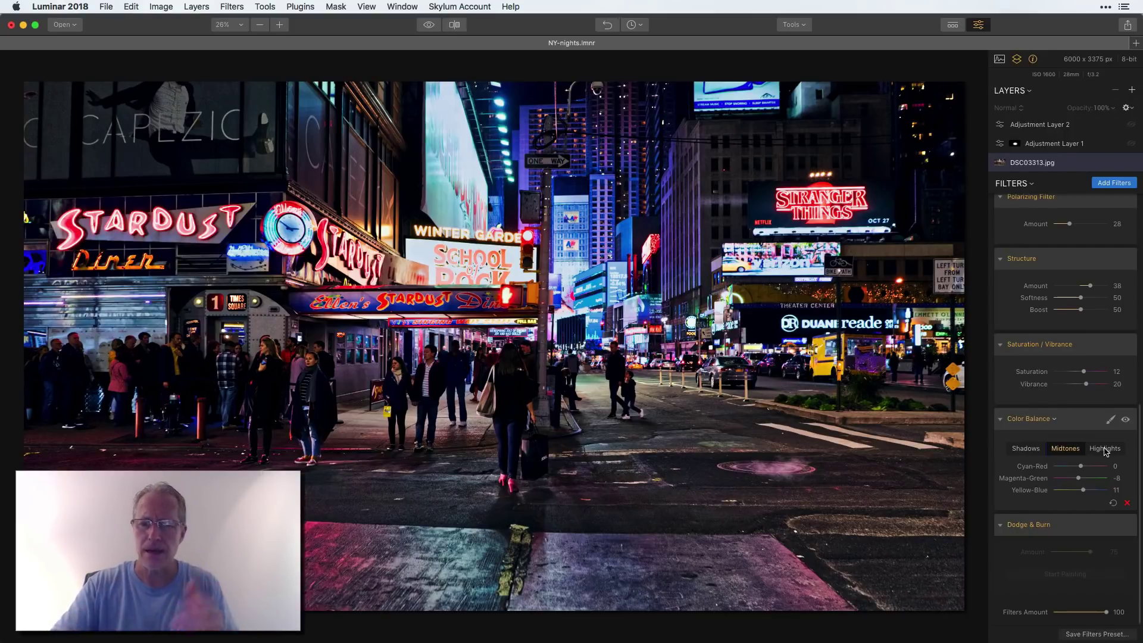
left_click(1105, 451)
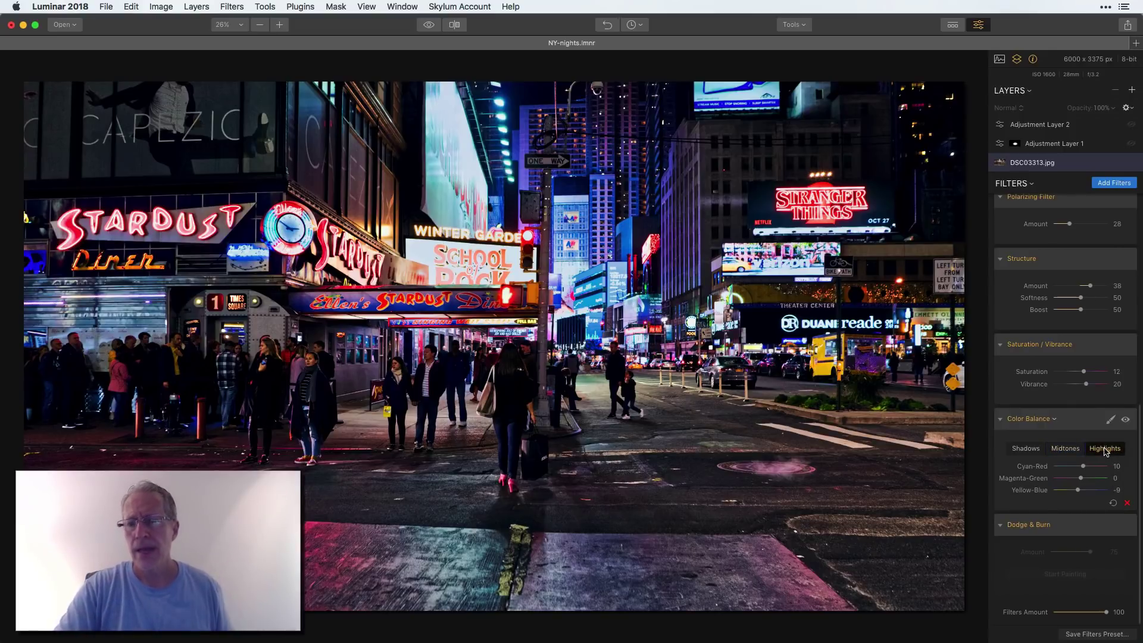
left_click(1125, 419)
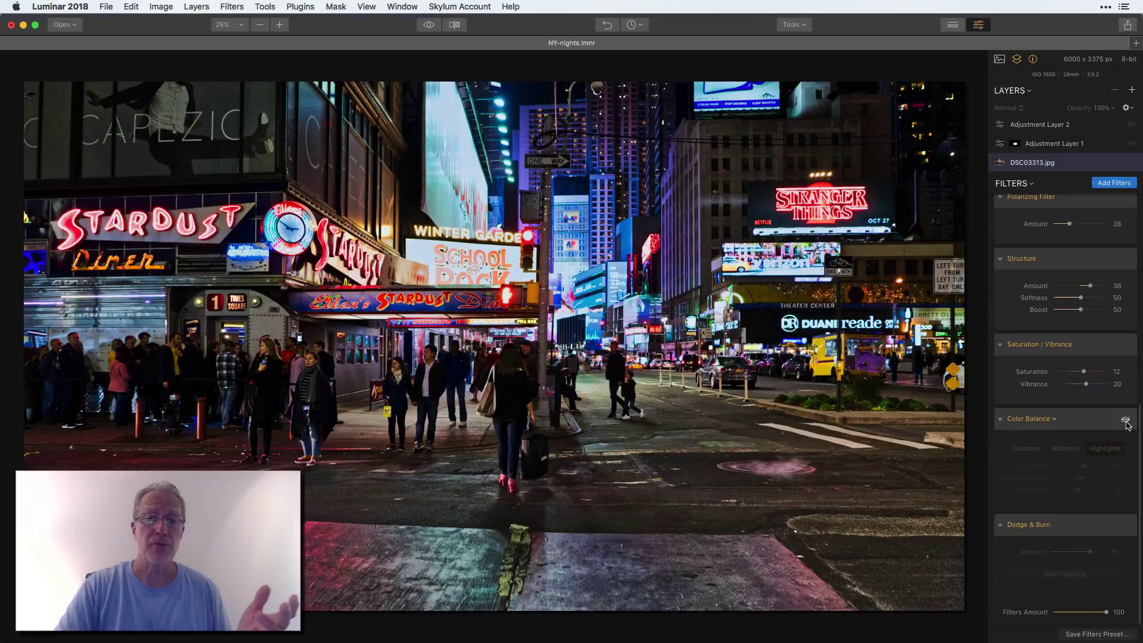
left_click(1125, 420)
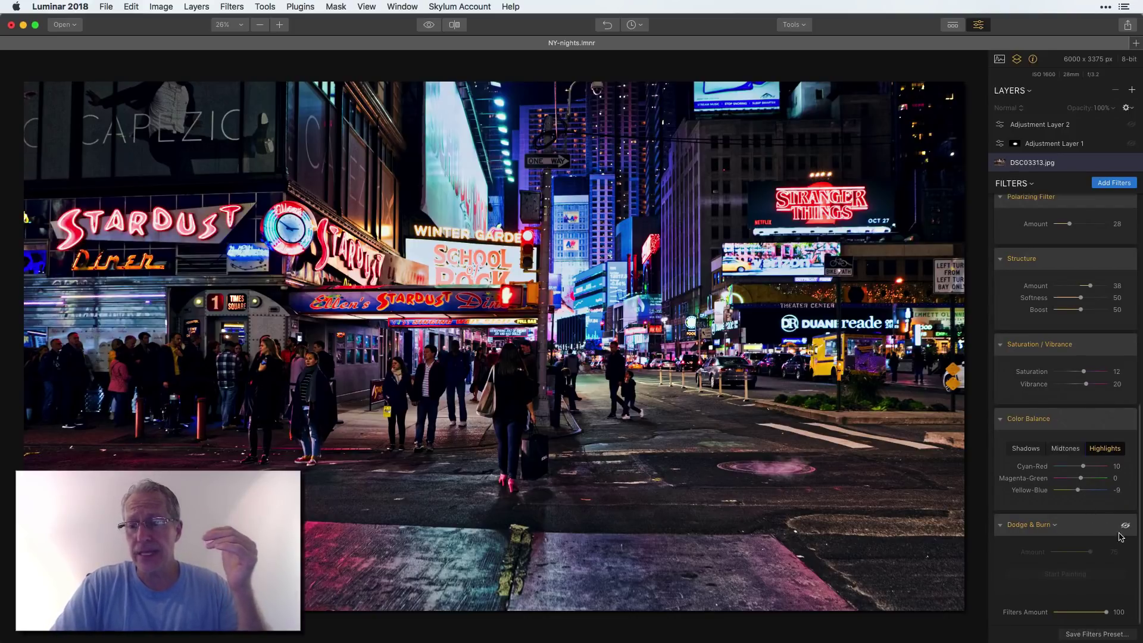
Step: Enable Dodge & Burn at Amount 75, comparing it off and on, then scroll back up the stack
left_click(1125, 525)
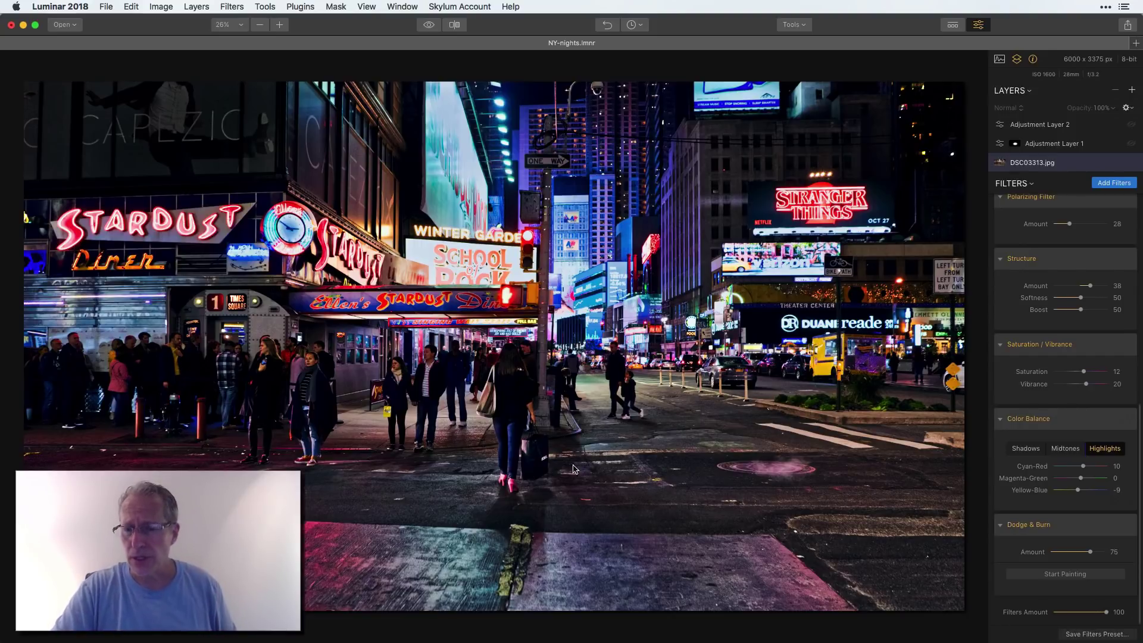
mouse_move(1126, 528)
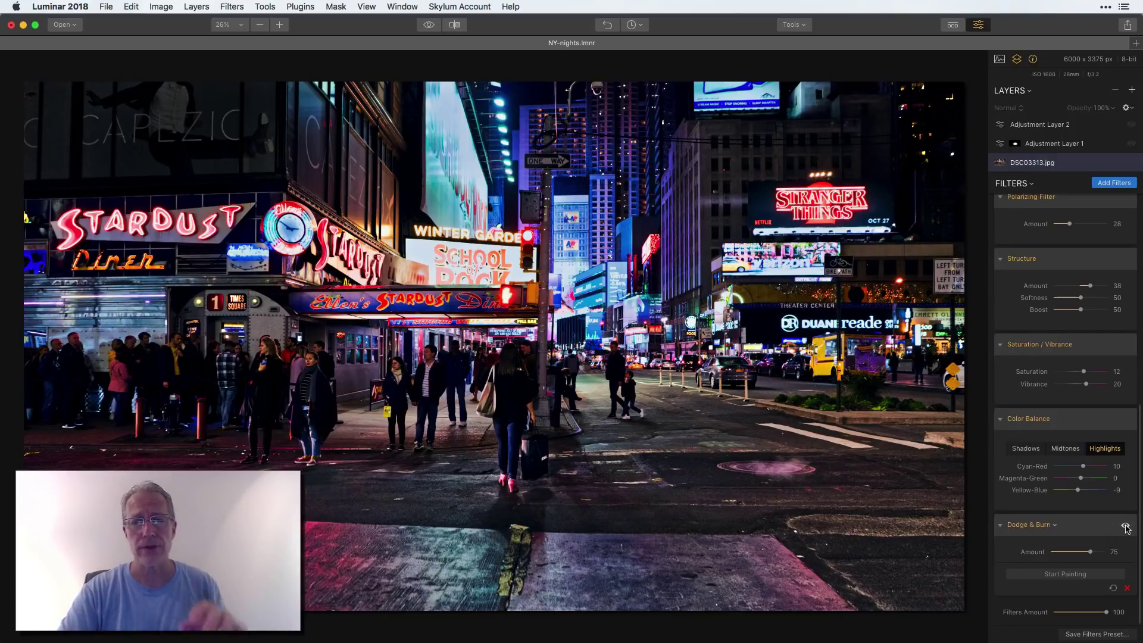
left_click(1125, 526)
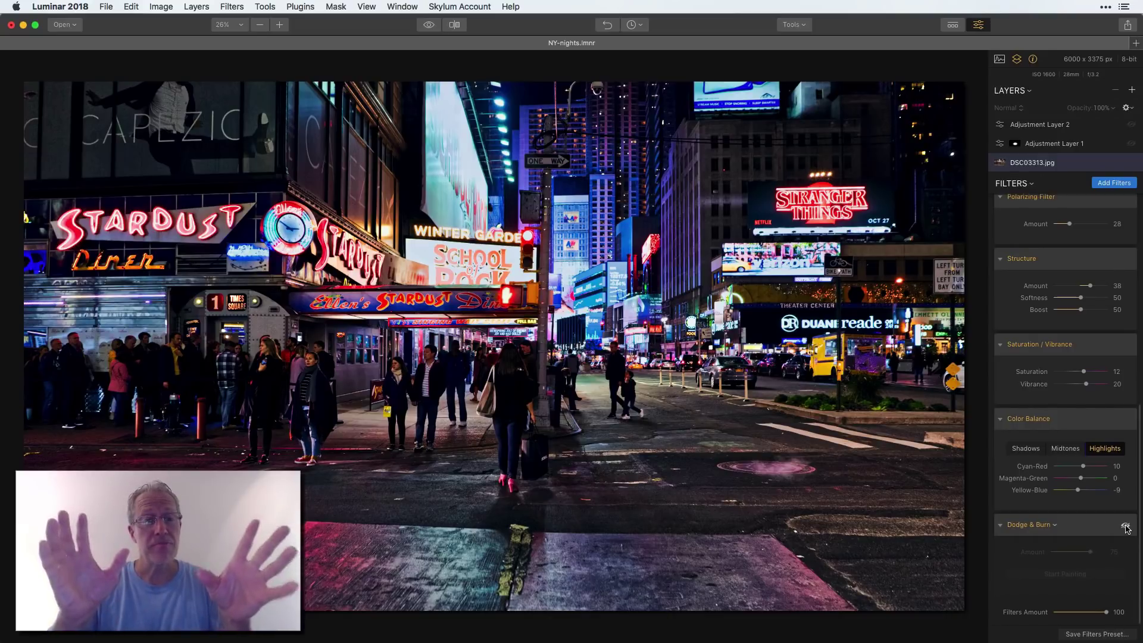
left_click(1125, 526)
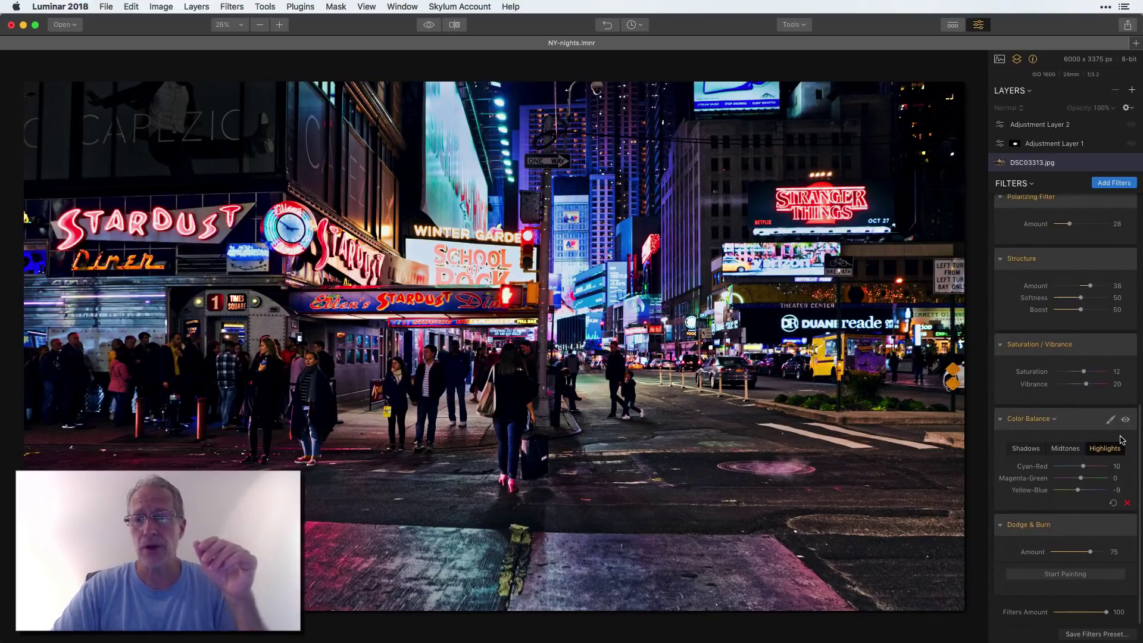
scroll(1123, 441, "up", 10)
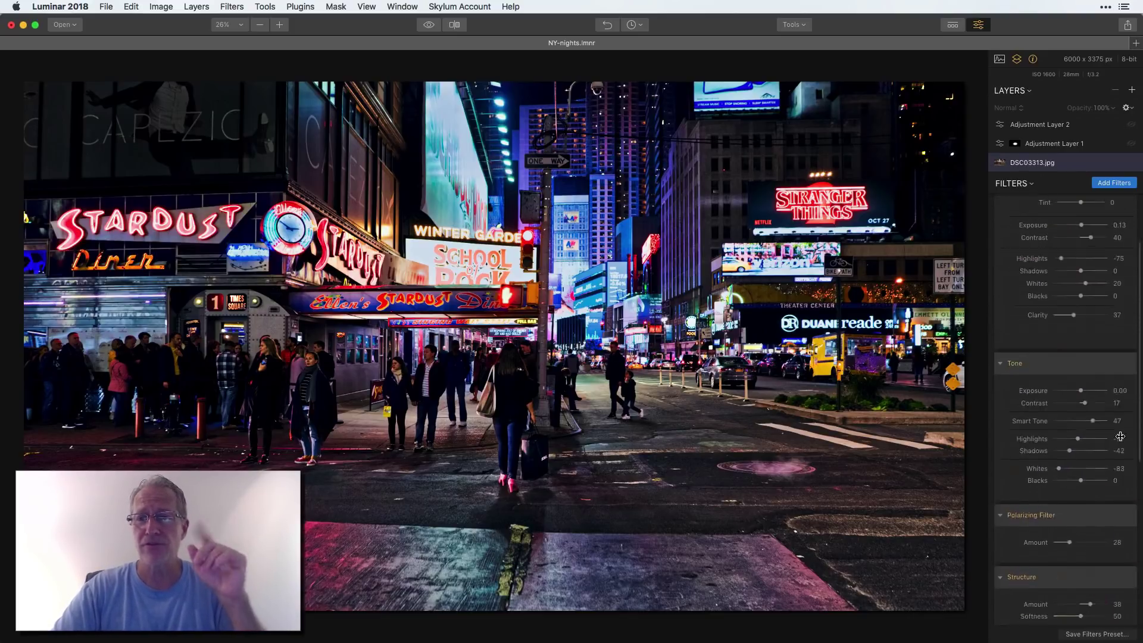
Step: On Adjustment Layer 1, recheck the Tone filter on/off and start brush-masking the central street
left_click(1075, 144)
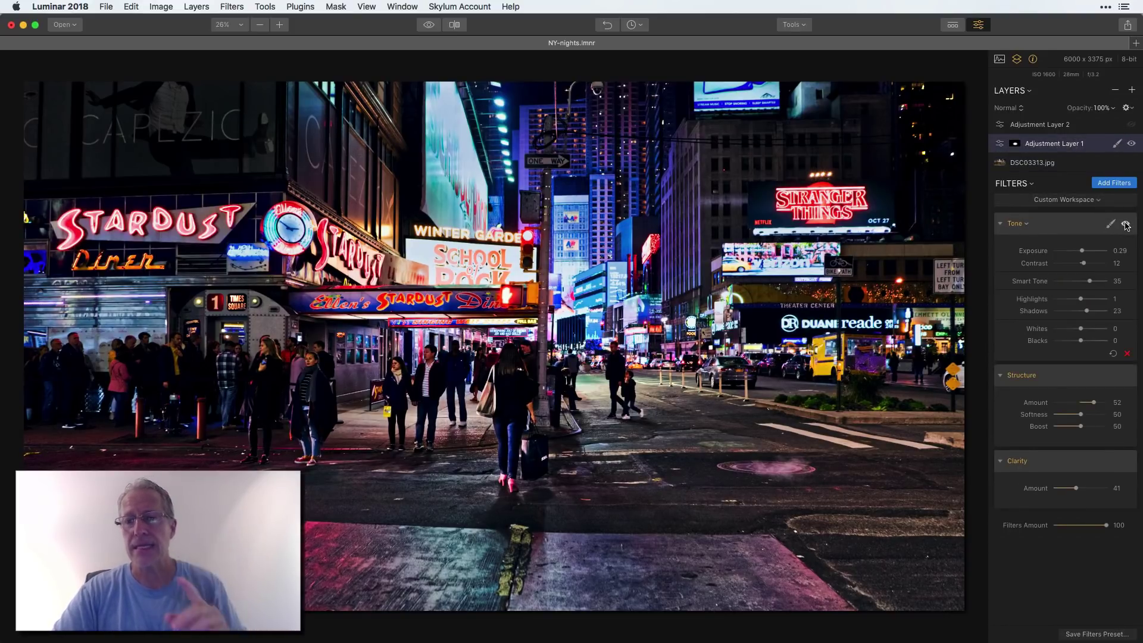
left_click(1125, 225)
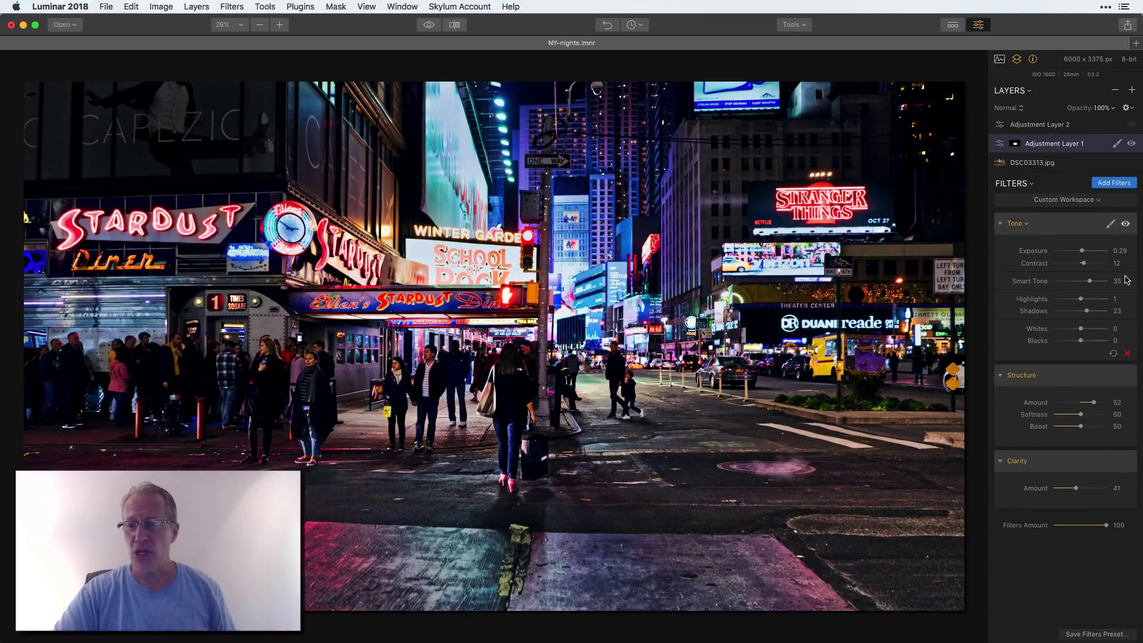
left_click(1125, 225)
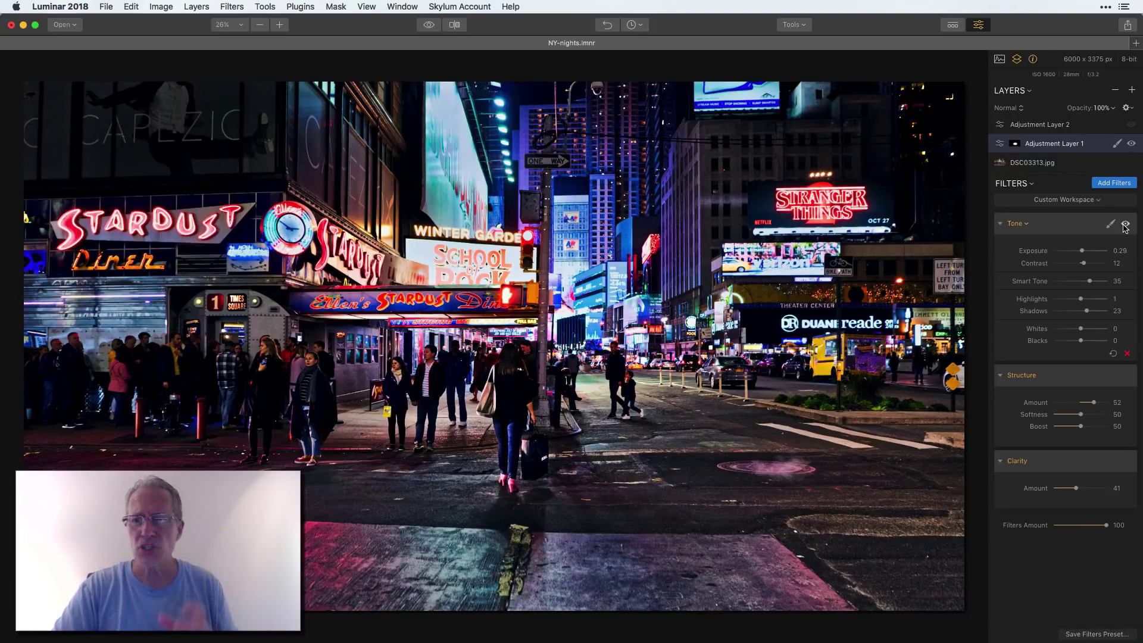
left_click(1117, 143)
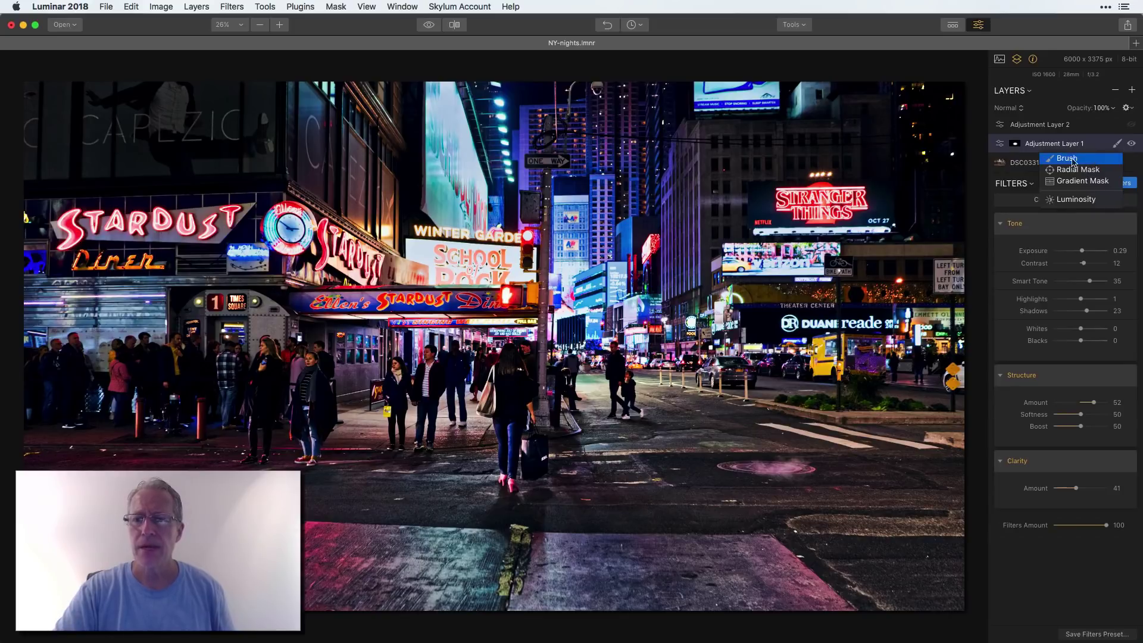
left_click(1071, 159)
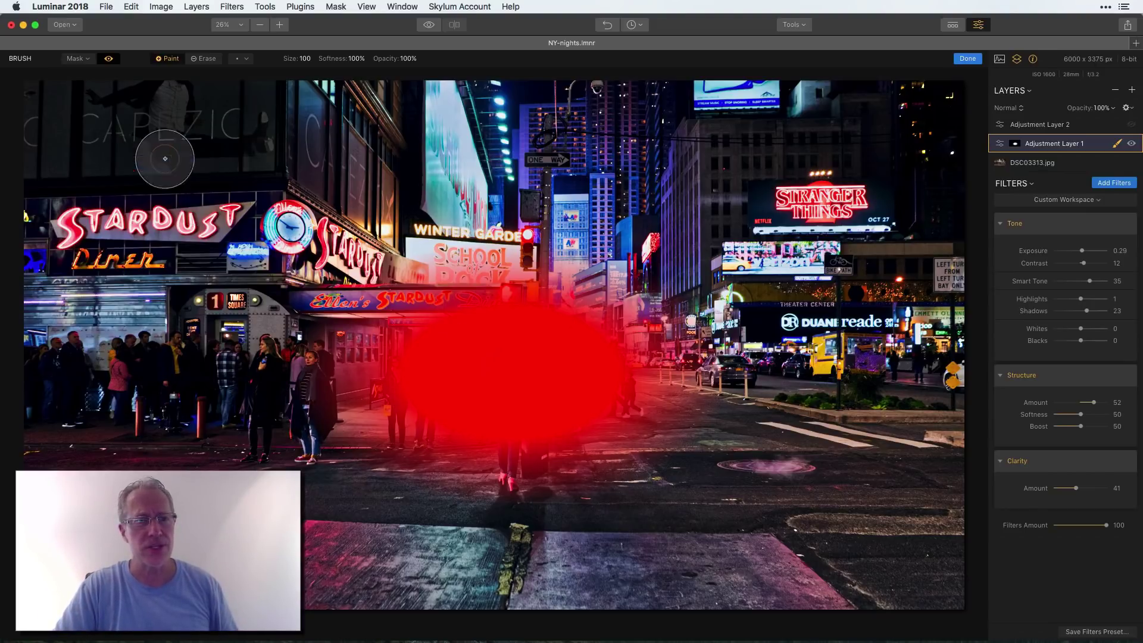
Step: Hide the red mask overlay and finish brush masking with Done
left_click(109, 59)
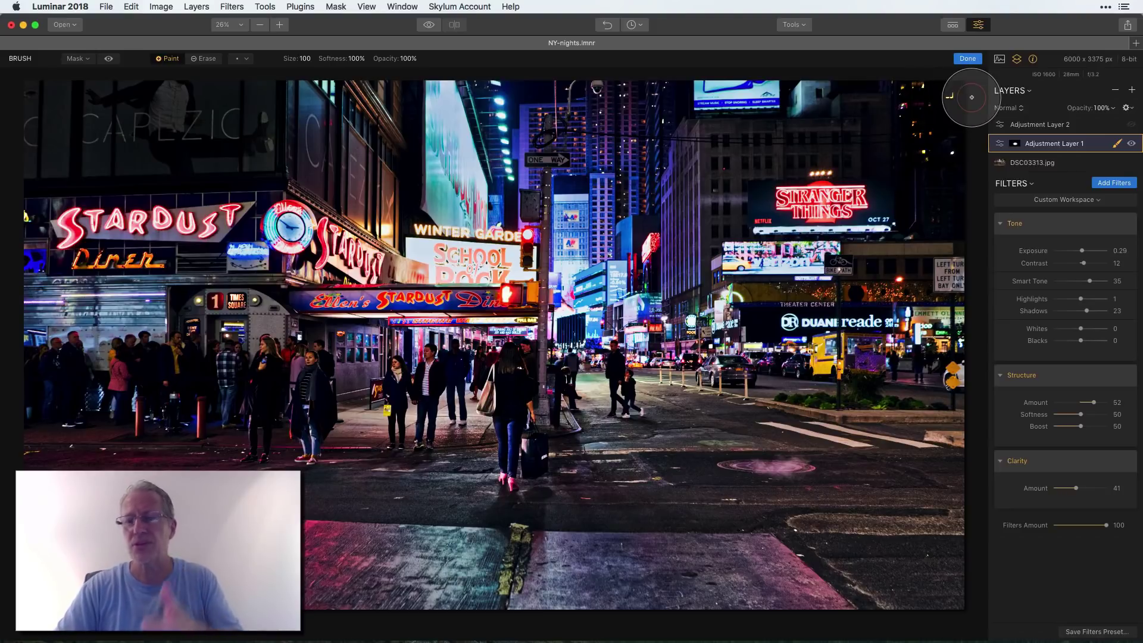
left_click(968, 59)
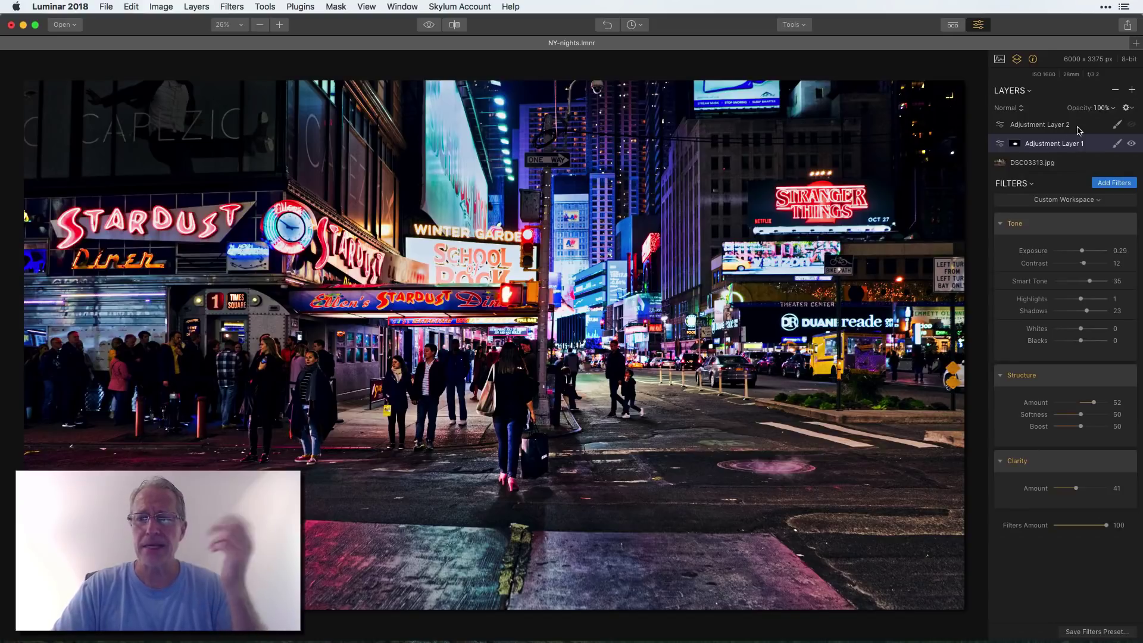
Step: On Adjustment Layer 2, enable the Vignette and set Roundness -54 and Amount -70
left_click(1078, 126)
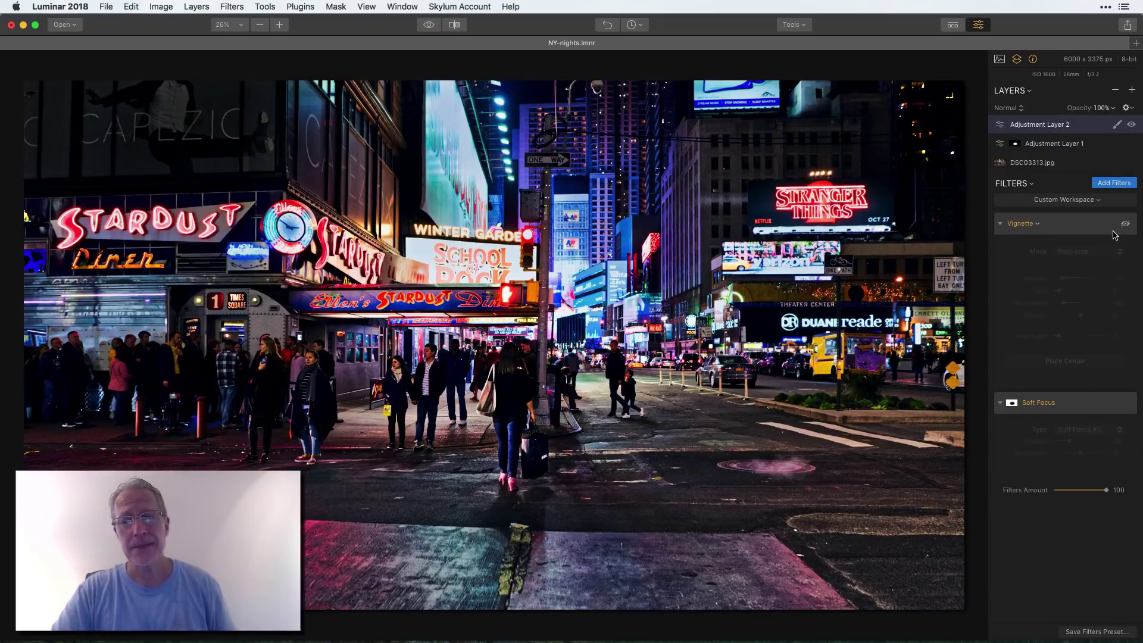
left_click(1125, 225)
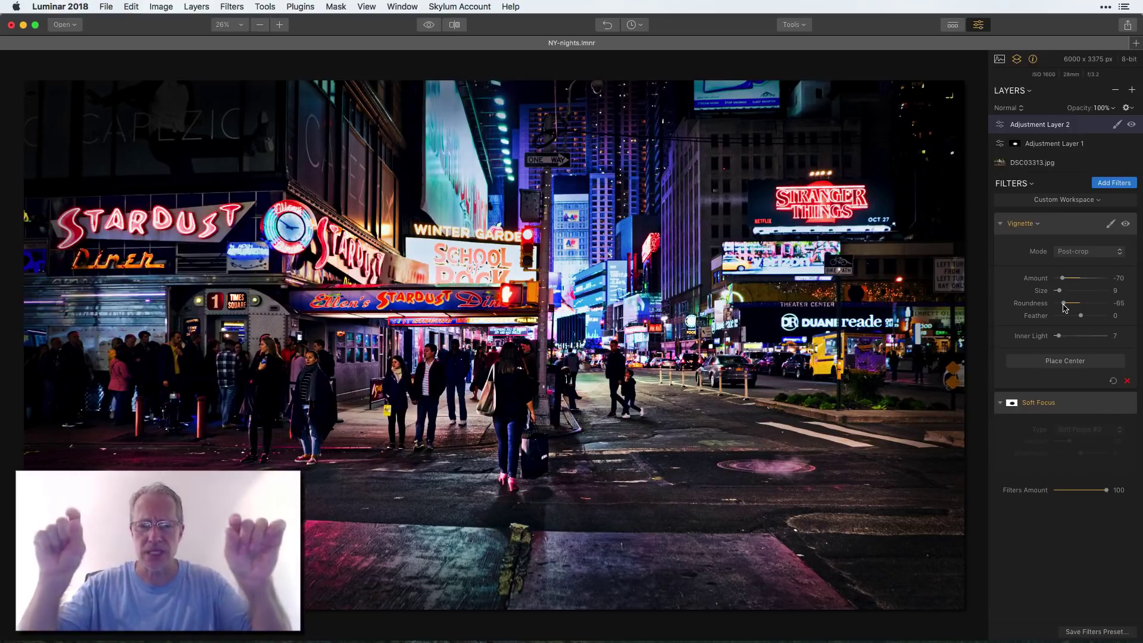
left_click_drag(1065, 307, 1028, 285)
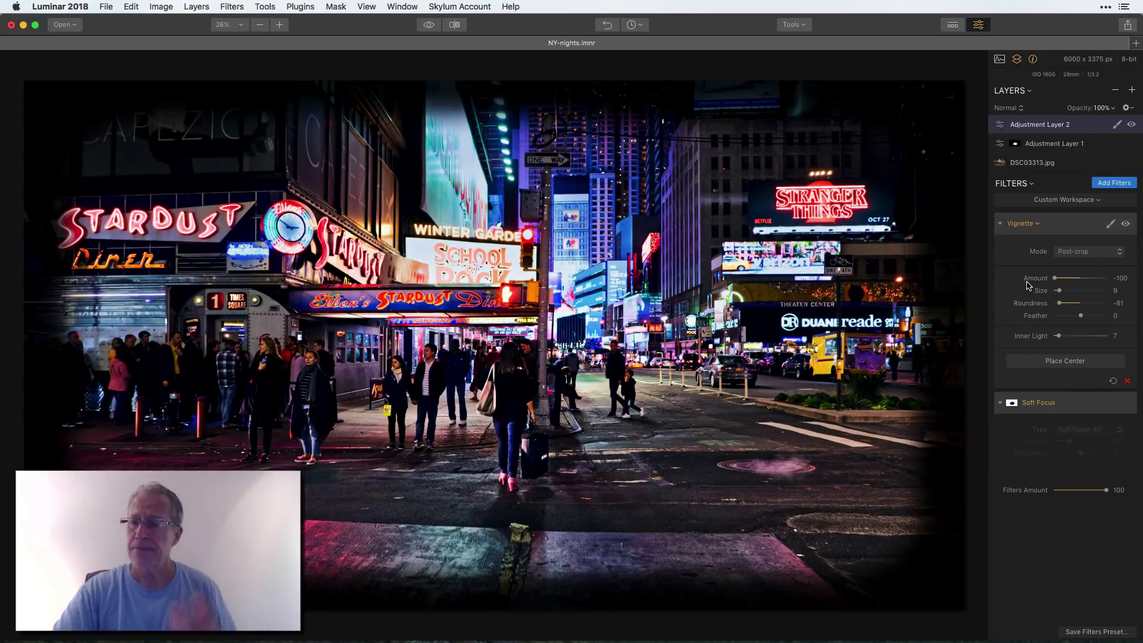
left_click_drag(1054, 278, 1069, 308)
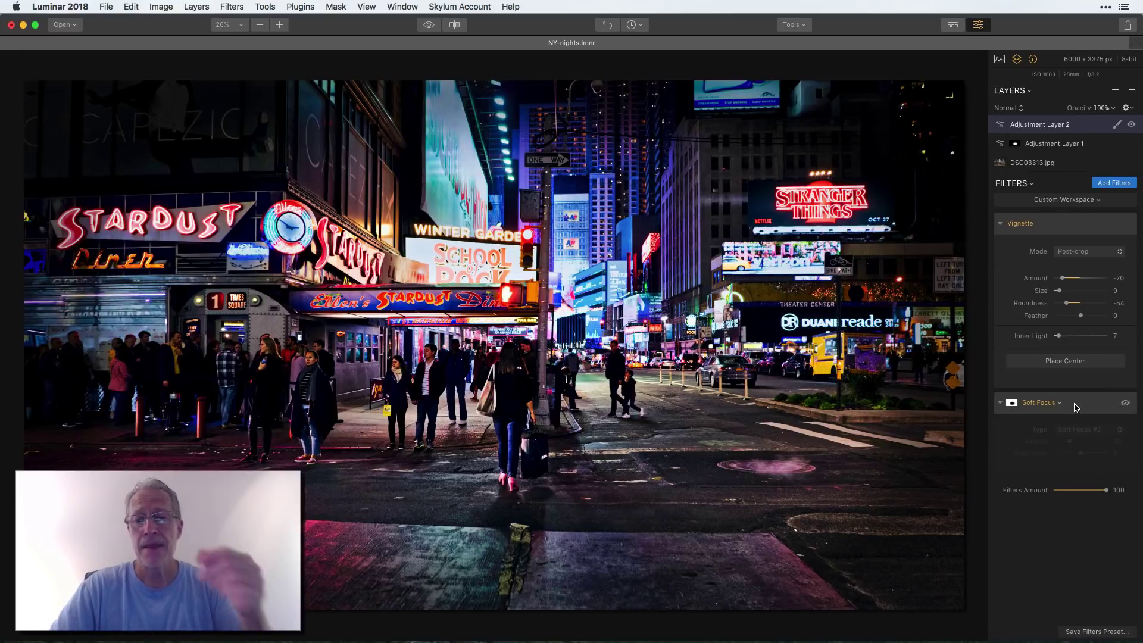
Step: Enable Soft Focus at Amount 28 and brush a central oval mask, previewing it in red
left_click(1125, 404)
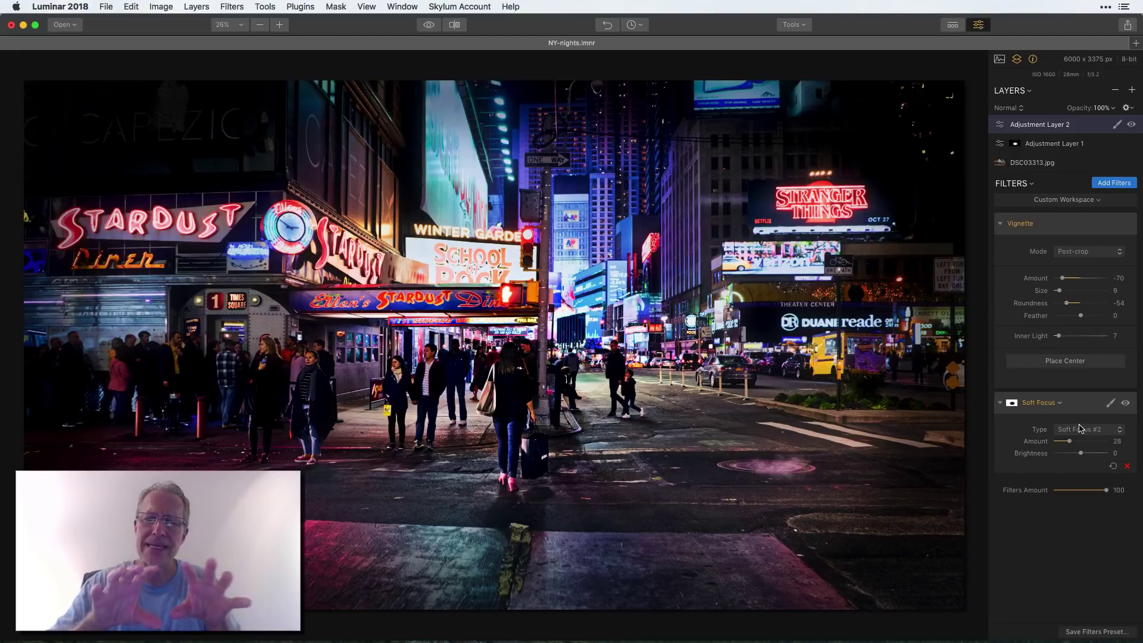
left_click(1110, 403)
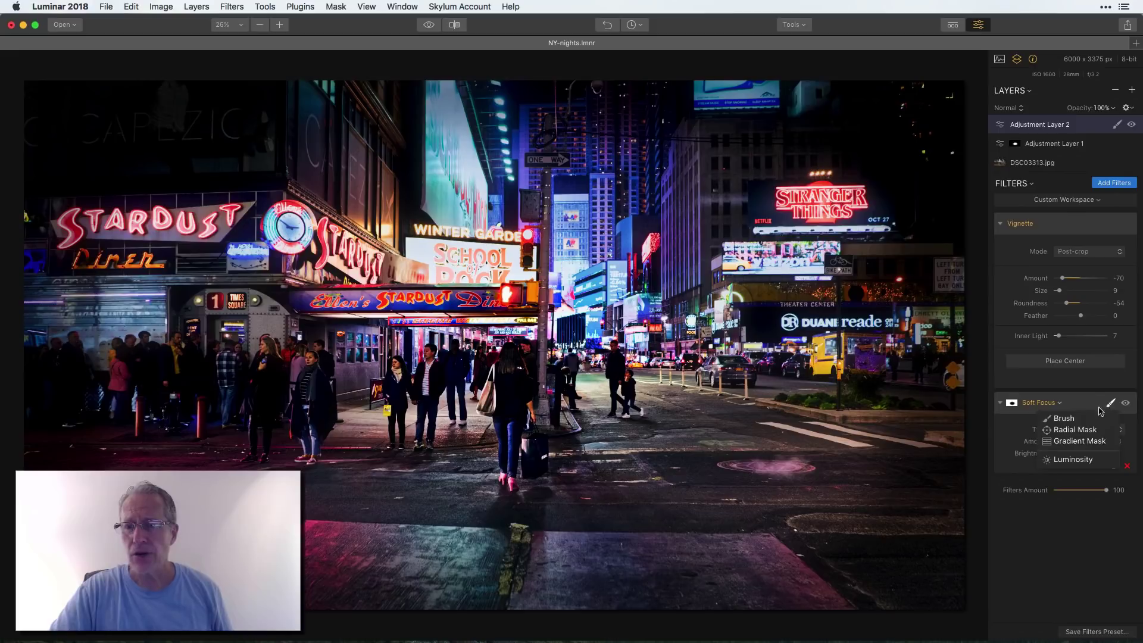
left_click(1079, 417)
left_click(109, 59)
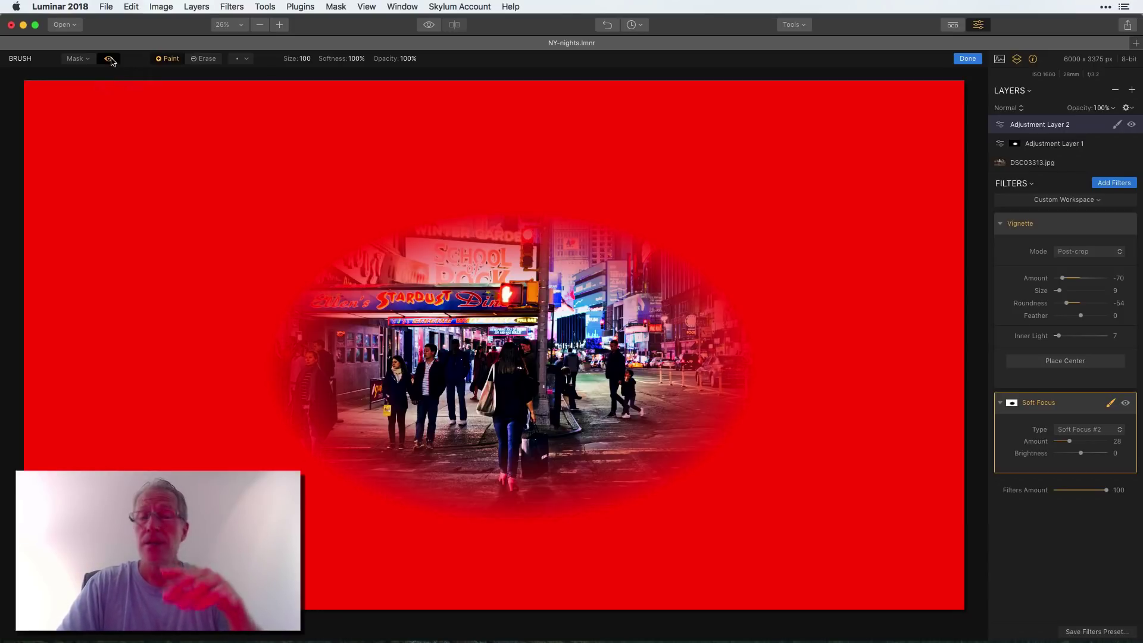
left_click(110, 59)
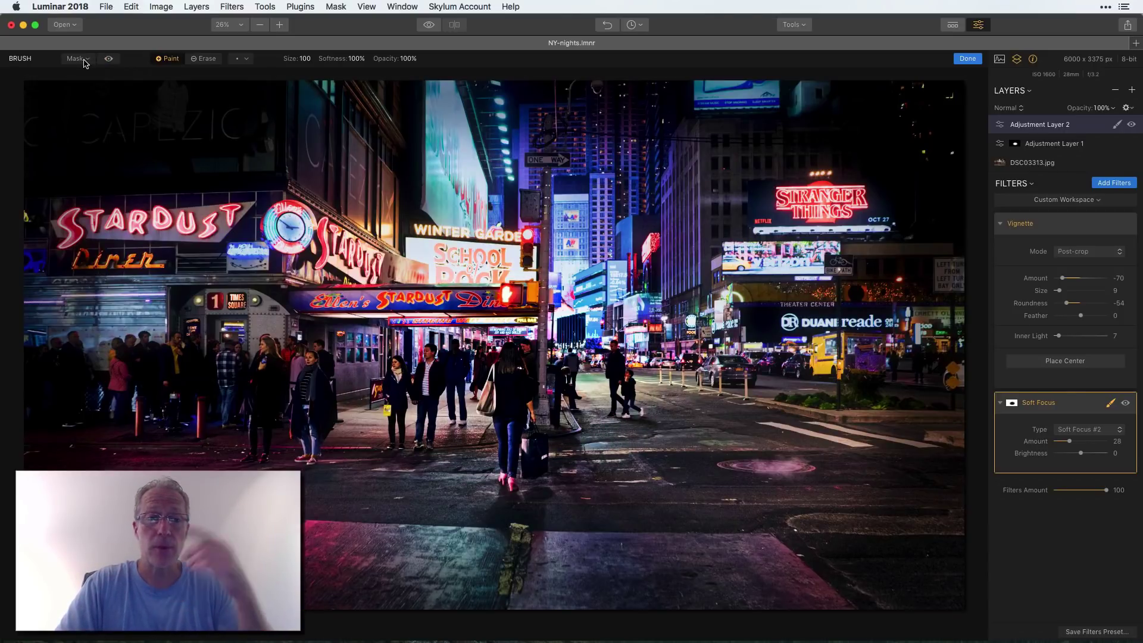
Step: Invert the Soft Focus mask so it covers only the edges, checking the red overlay
left_click(84, 60)
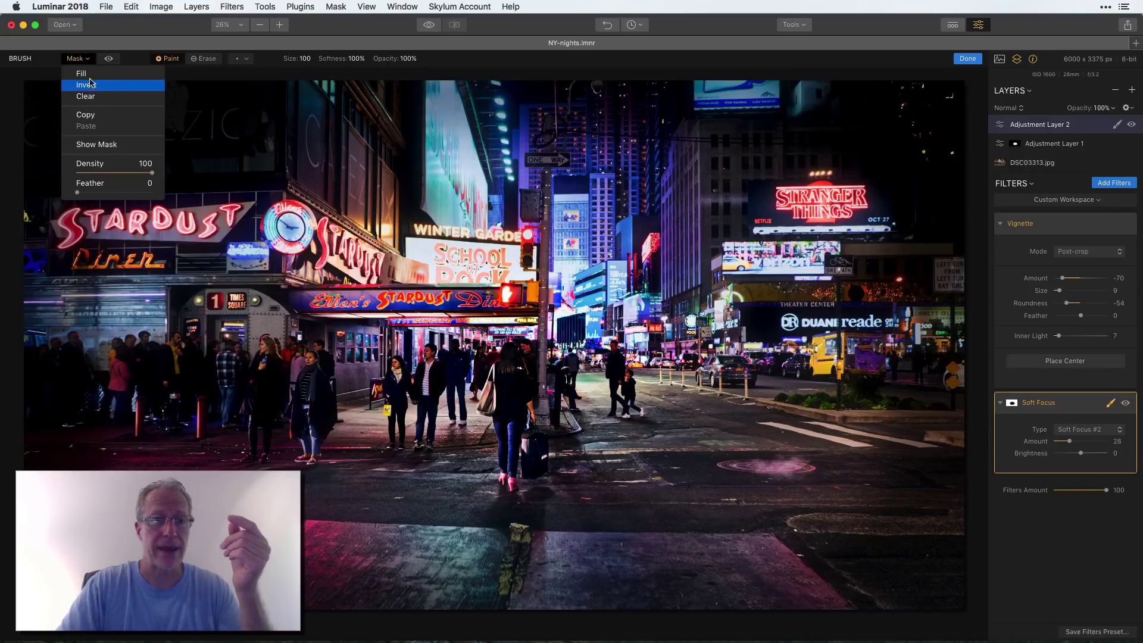
left_click(90, 85)
left_click(108, 60)
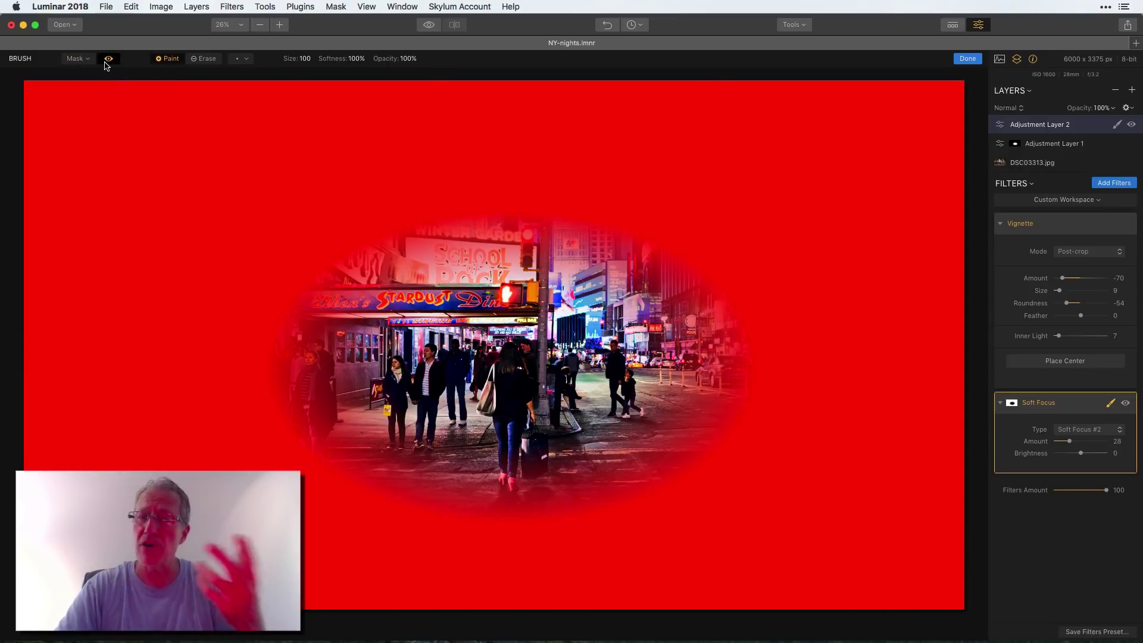
left_click(107, 60)
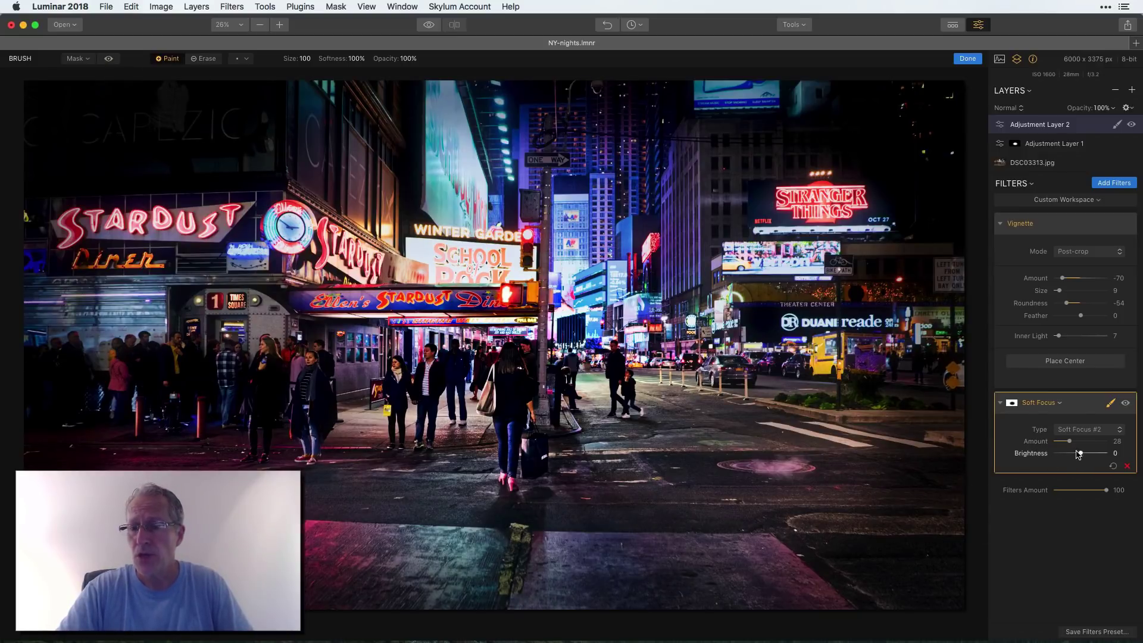
Step: Set Soft Focus Brightness to -42, compare the Soft Focus #1 type, then keep Soft Focus #2
mouse_move(1078, 454)
left_mouse_down()
mouse_move(1098, 454)
mouse_move(1069, 455)
mouse_move(1090, 444)
left_mouse_up()
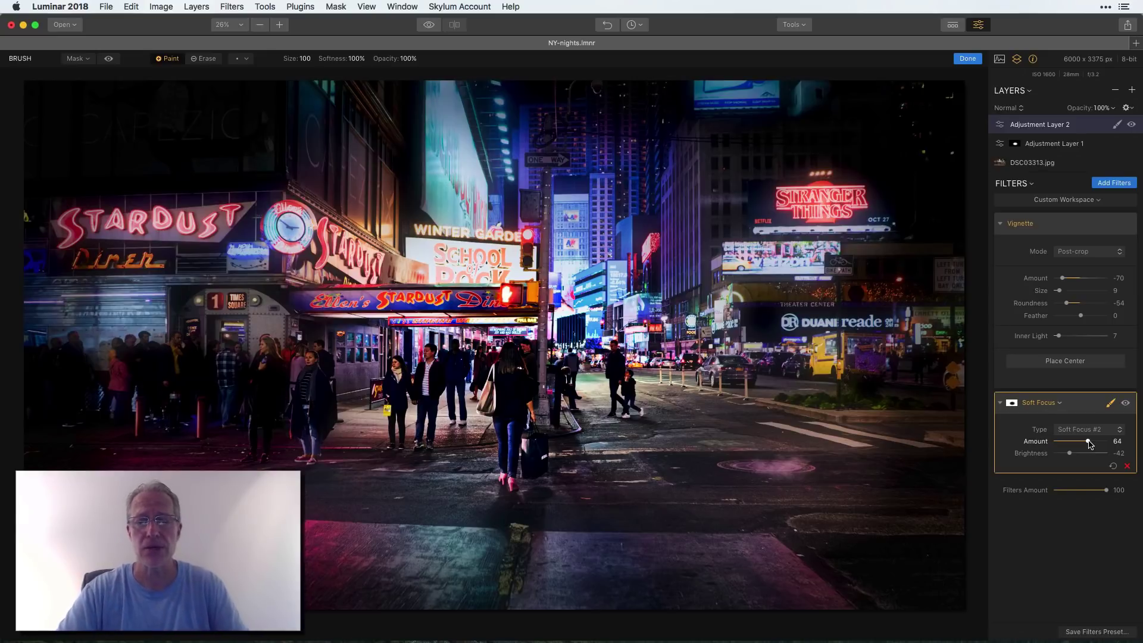
left_click(968, 59)
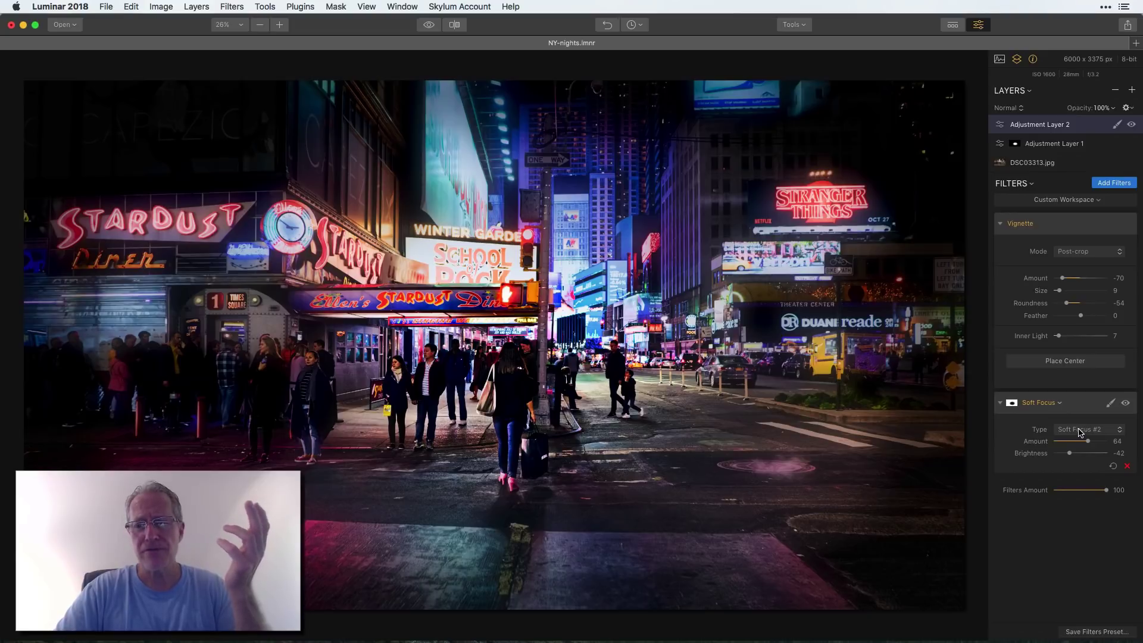
left_click(1080, 431)
left_click(1079, 418)
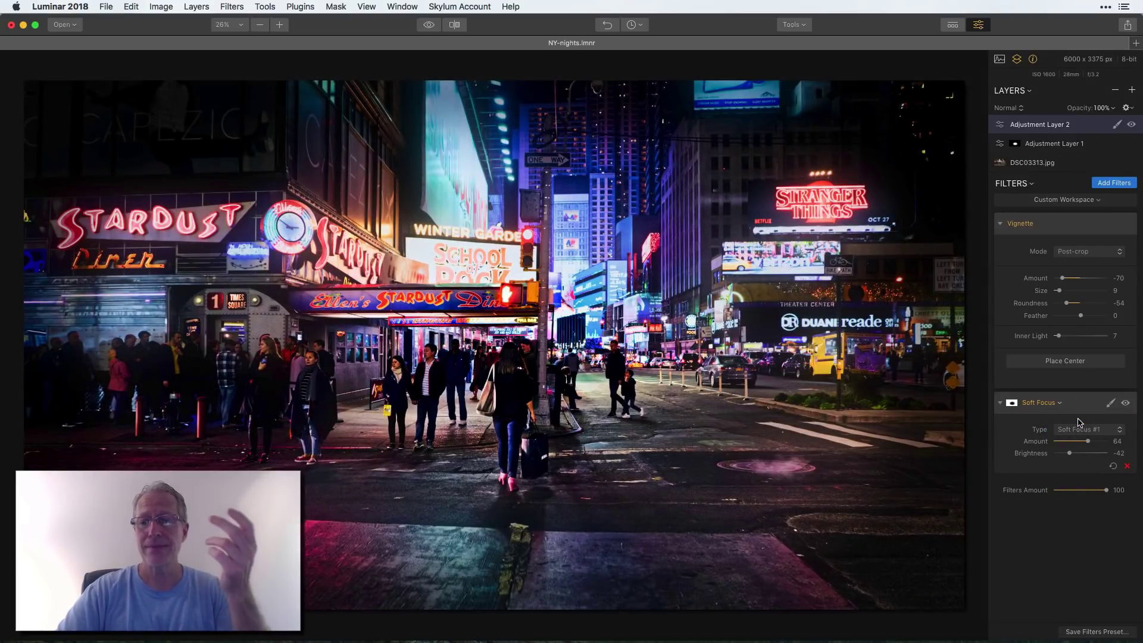
left_click(1080, 429)
left_click(1080, 440)
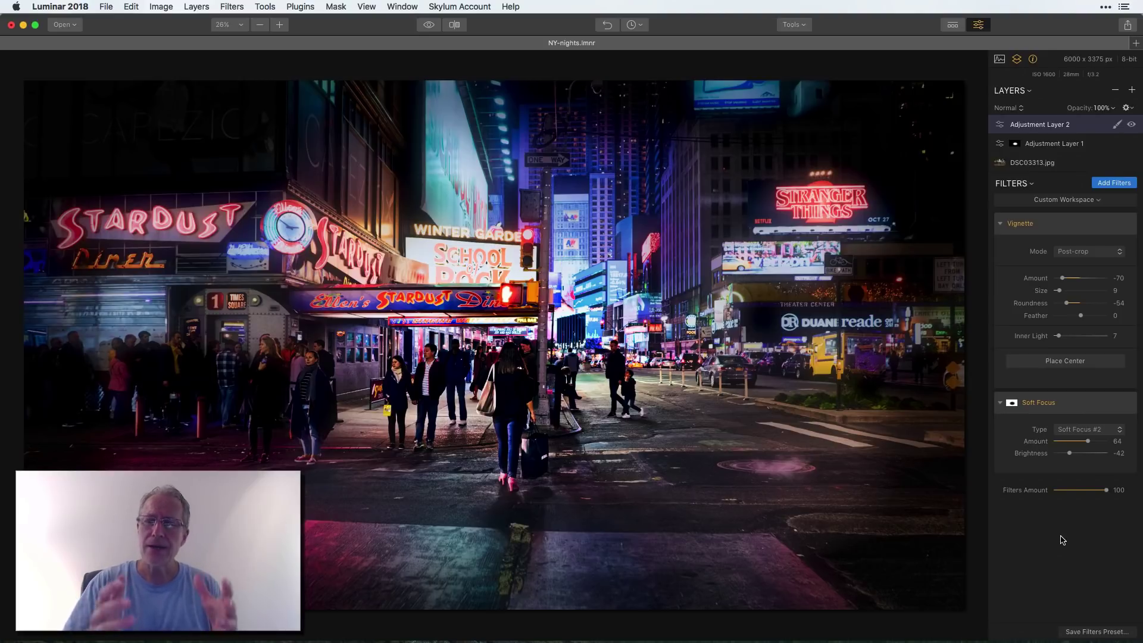
left_click(427, 27)
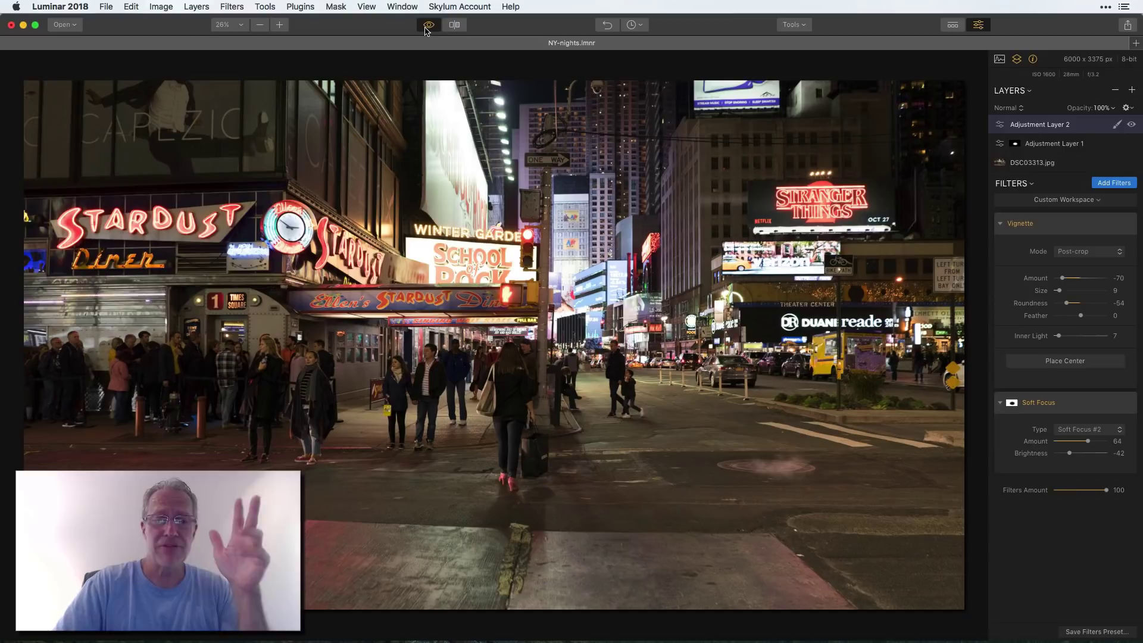
left_click(426, 27)
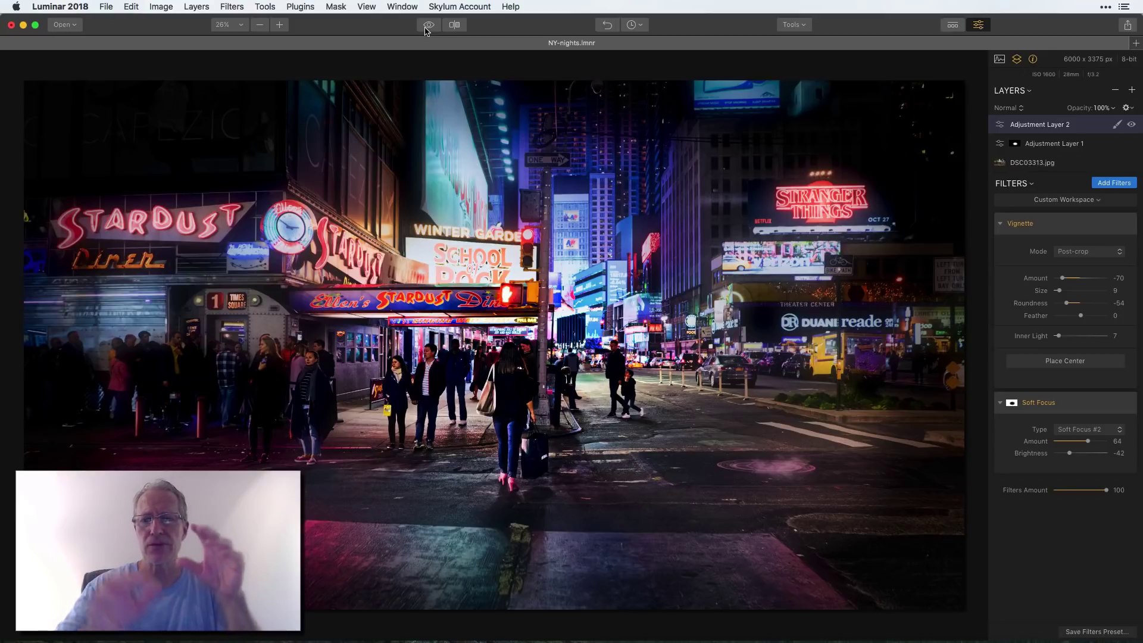
left_click(454, 25)
left_click_drag(496, 143, 434, 147)
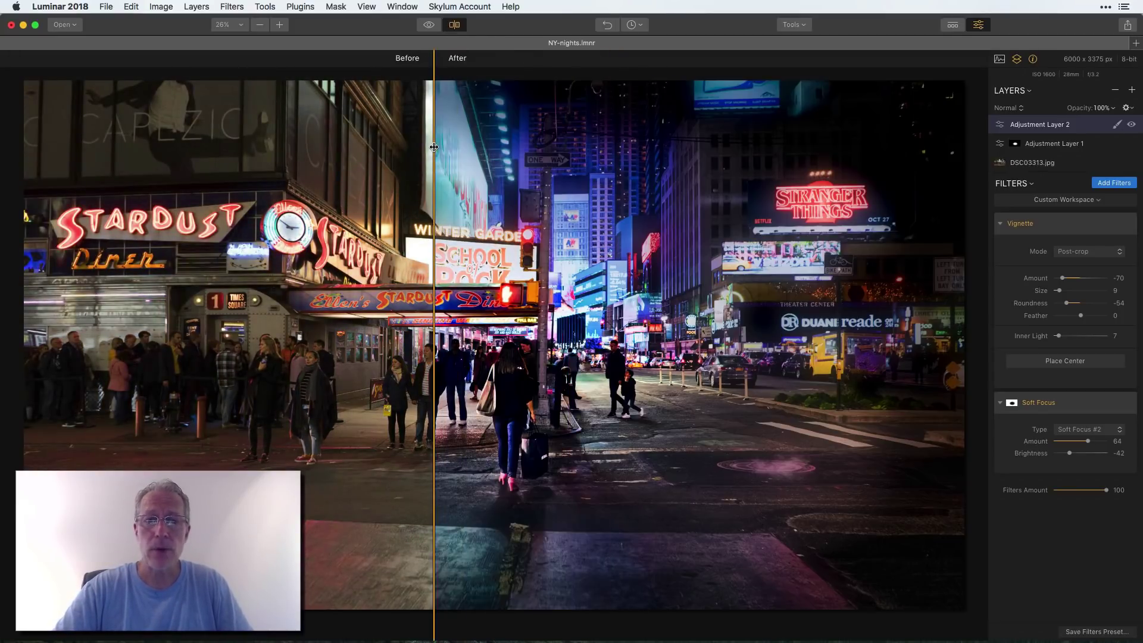
Step: Exit the split comparison view and apply a 16:9 crop to the photo
left_click(454, 24)
left_click(794, 24)
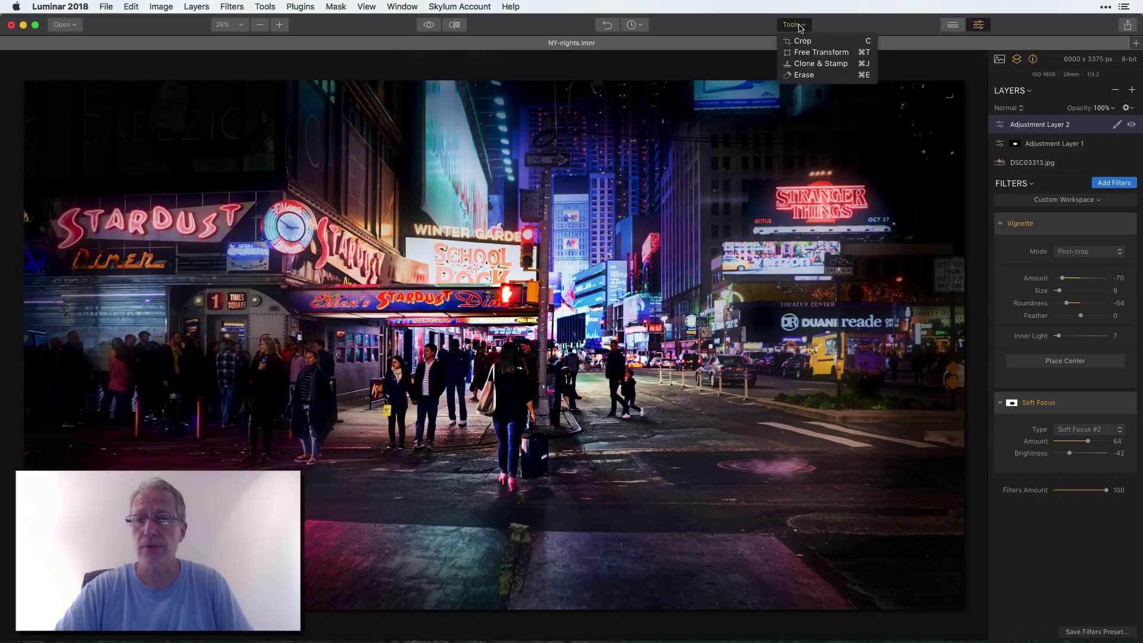
left_click(797, 43)
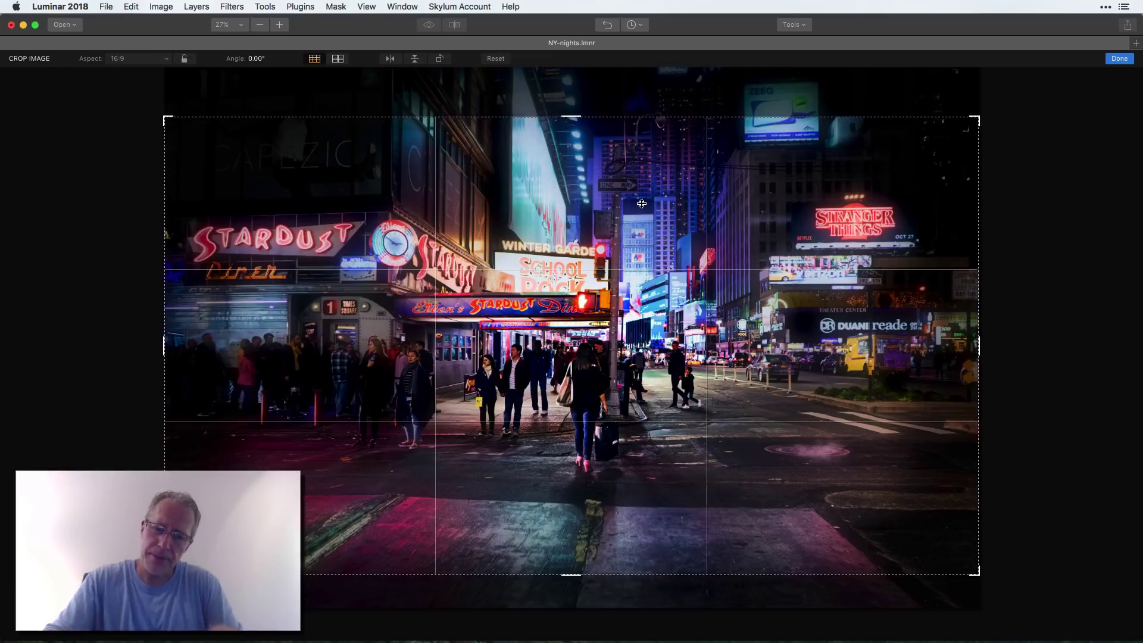
left_click(1119, 58)
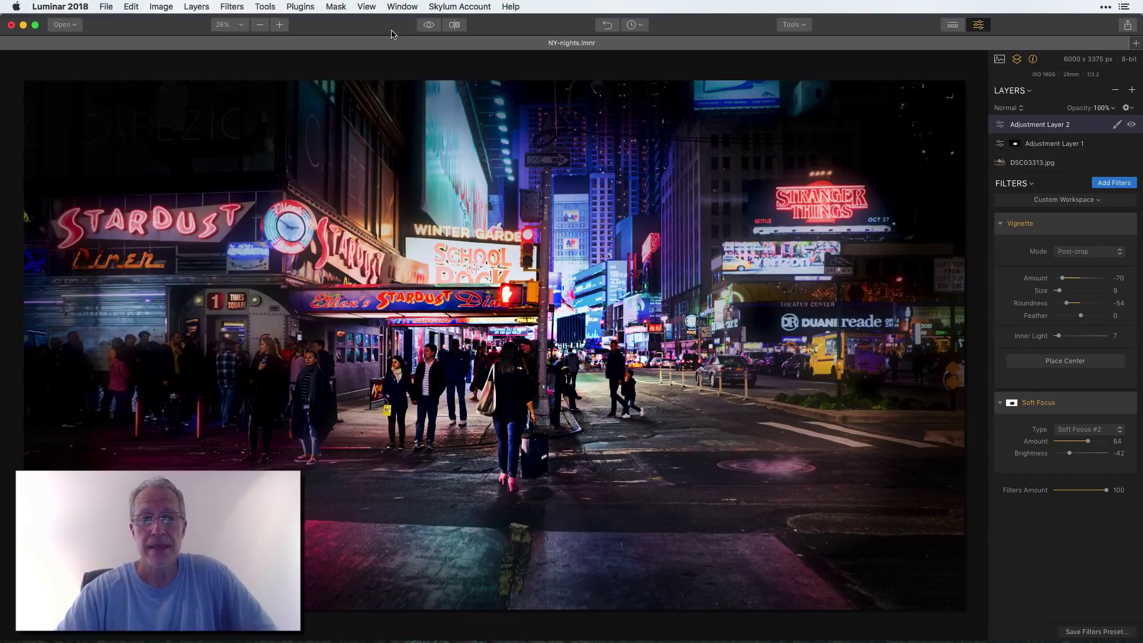
left_click(430, 26)
left_click(430, 26)
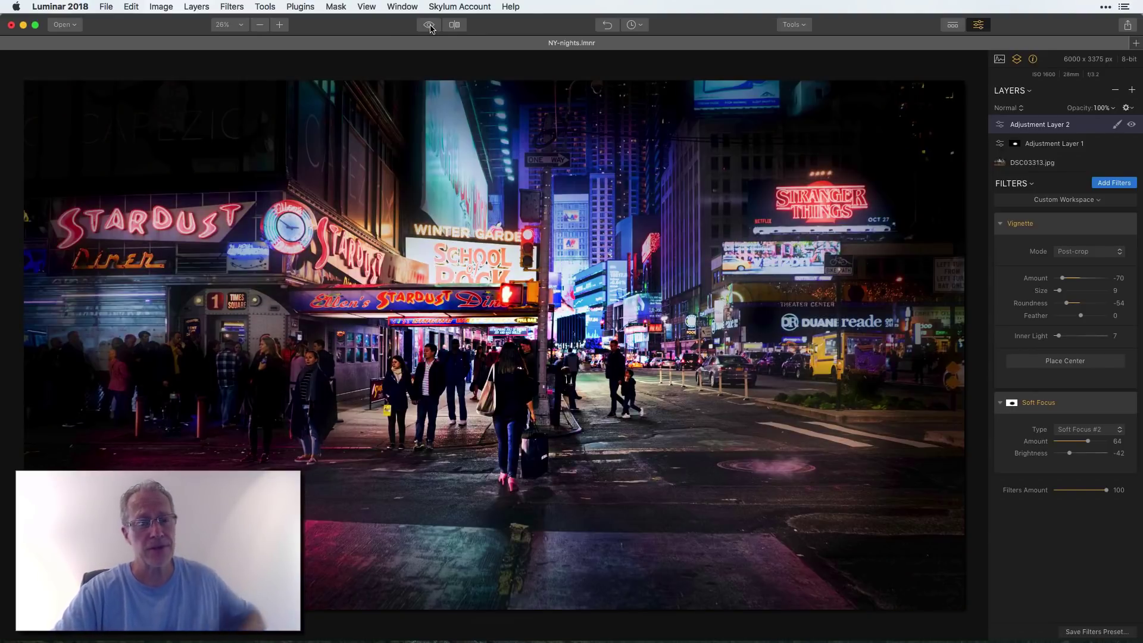